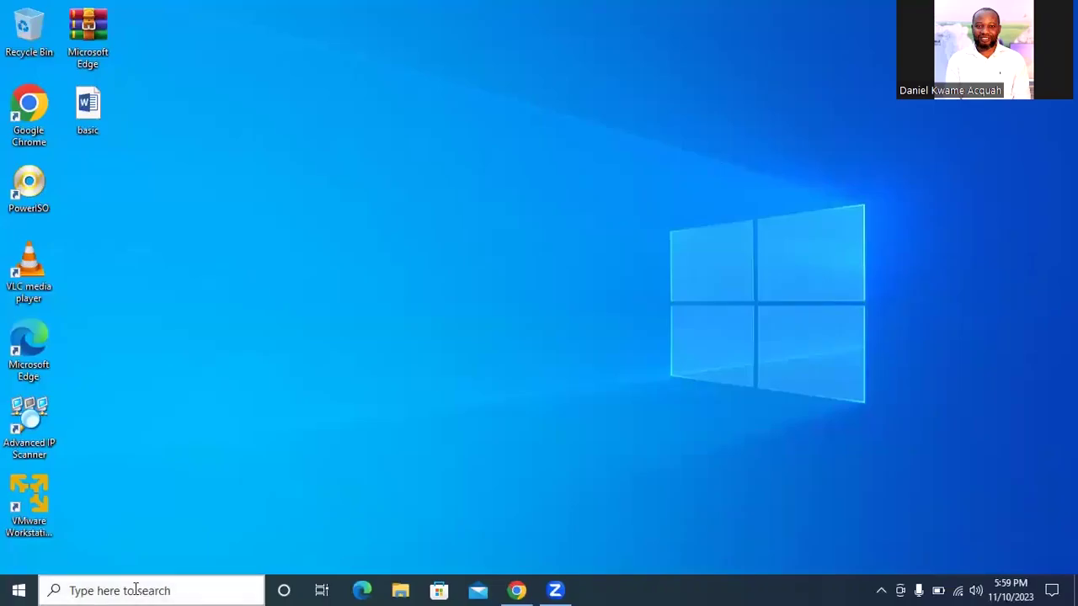
Search 'control' from the taskbar and open Control Panel in its Category view
click(135, 590)
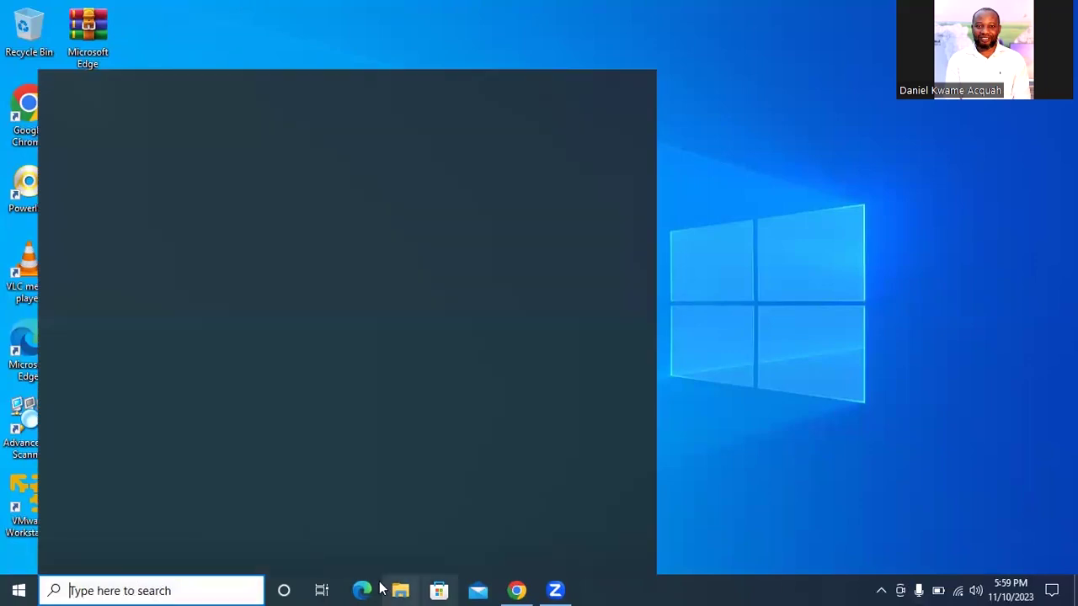
click(838, 375)
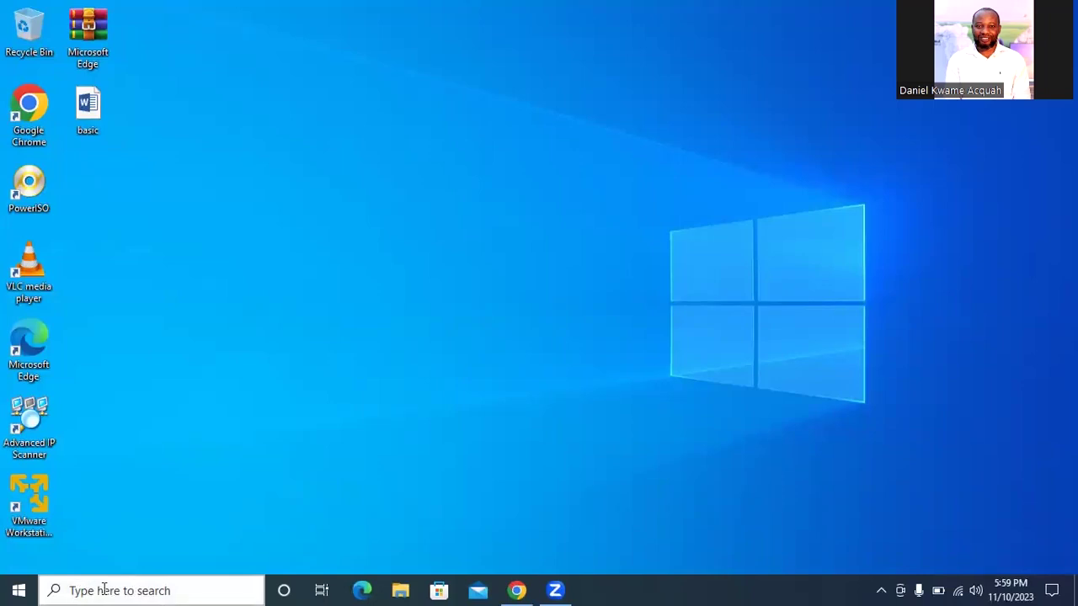
click(104, 588)
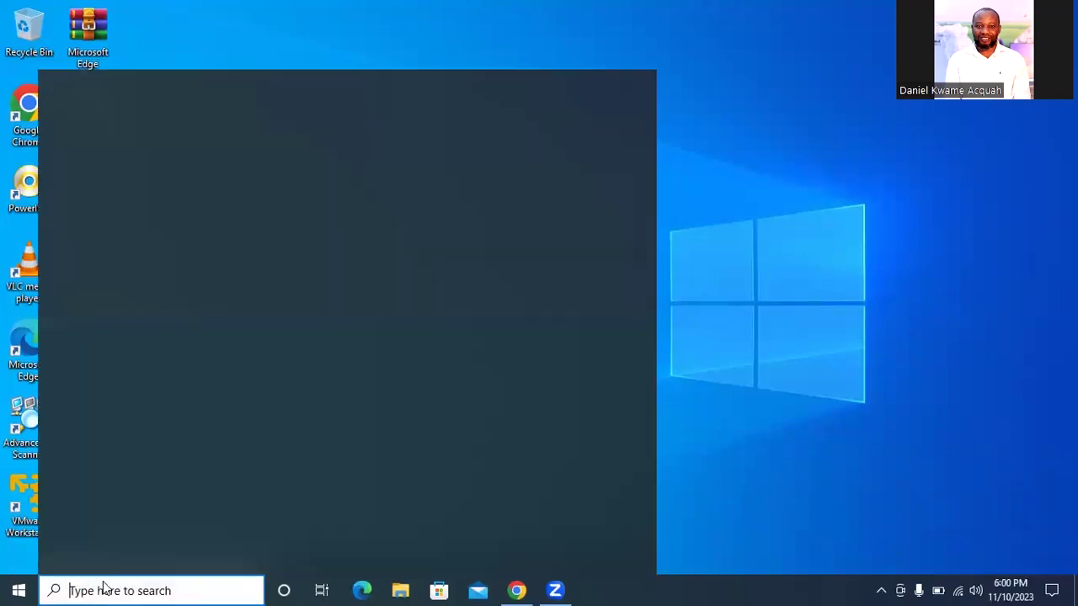
text(contro)
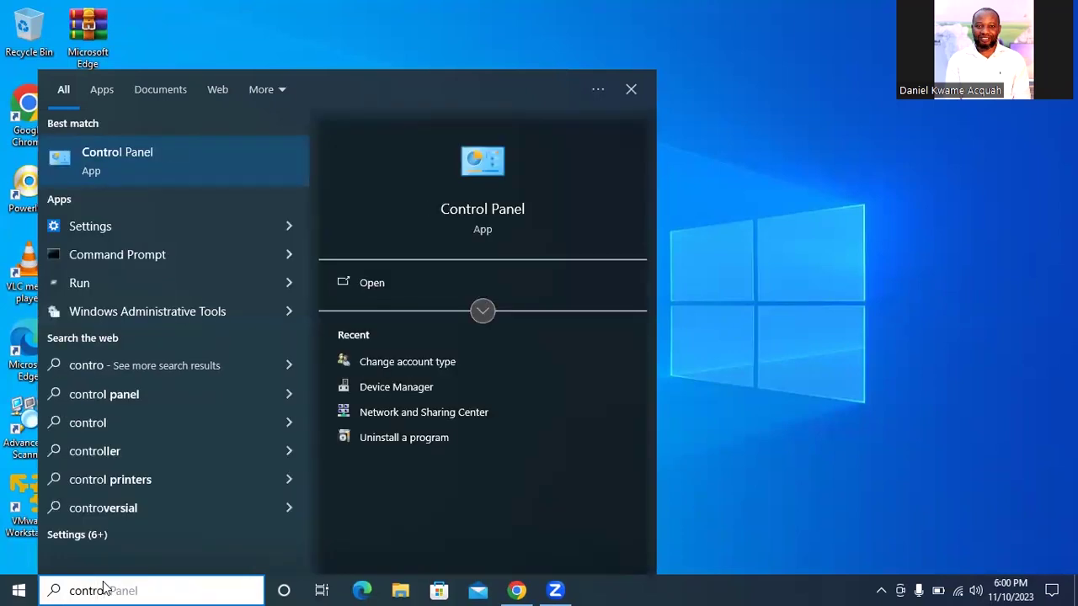
click(497, 210)
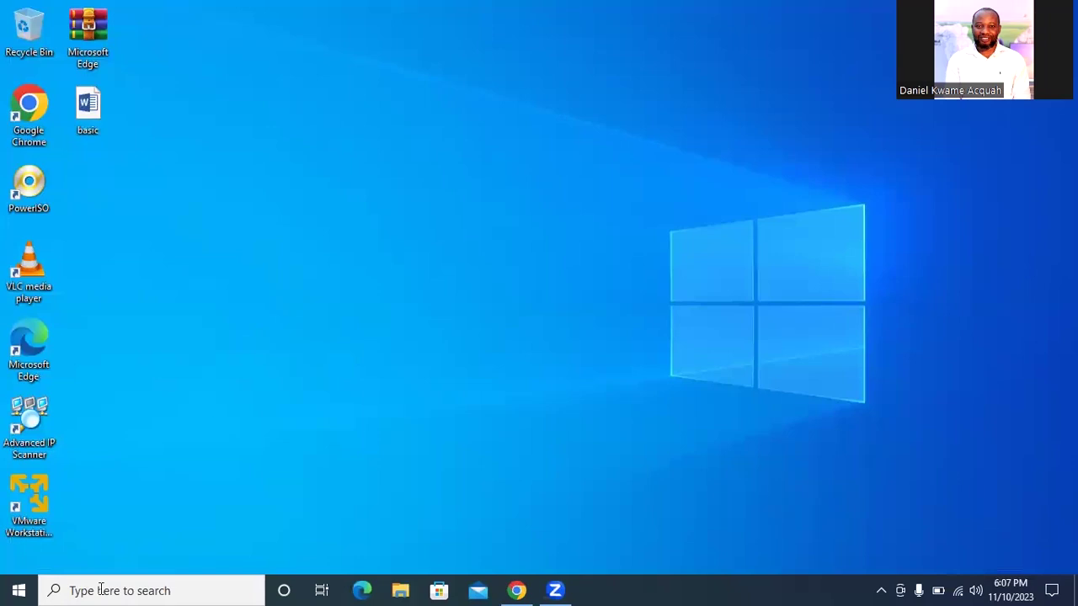
click(110, 589)
text(c)
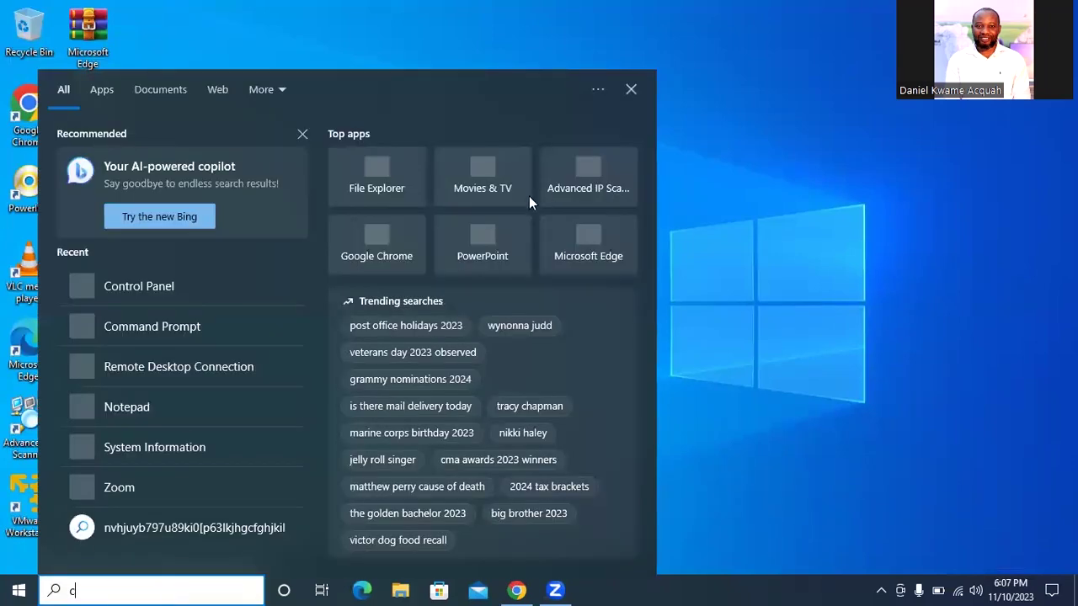
text(on)
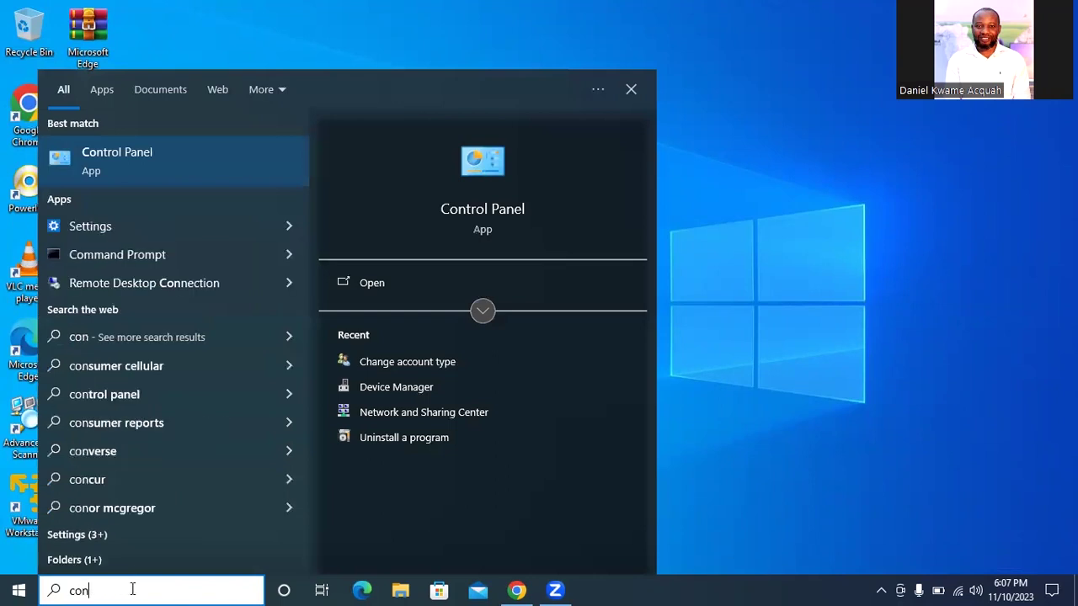
text(t)
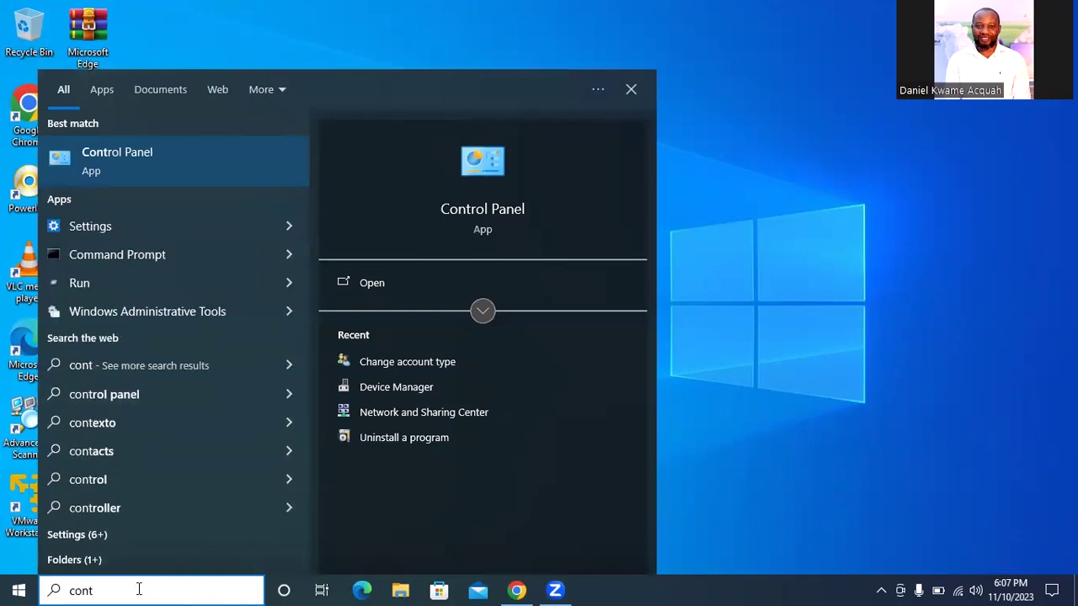
click(476, 221)
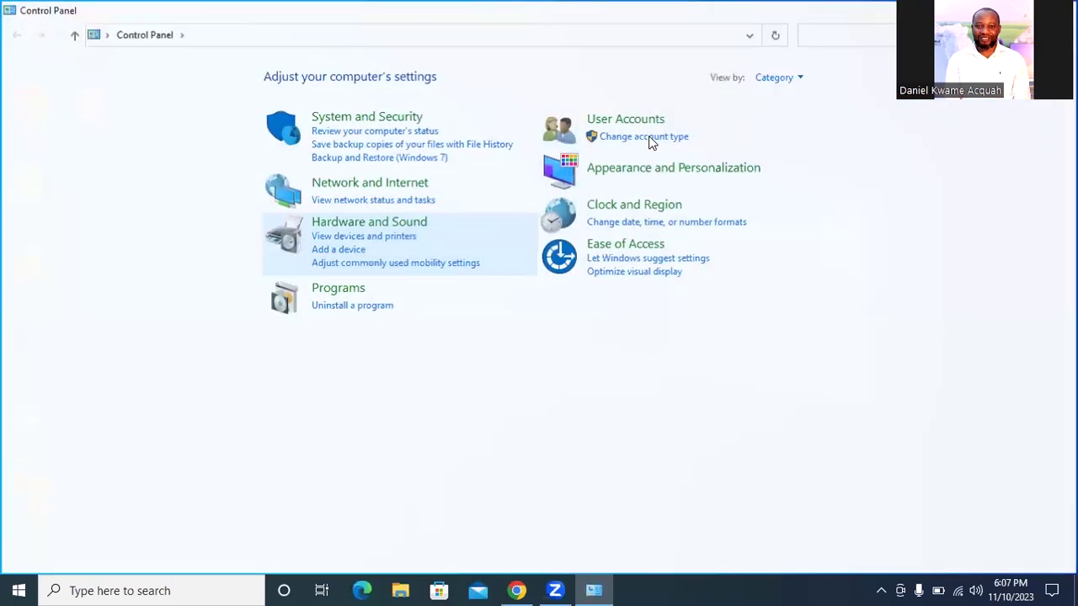
From Manage Accounts, delete the GUEST2 account and choose Delete Files
click(648, 140)
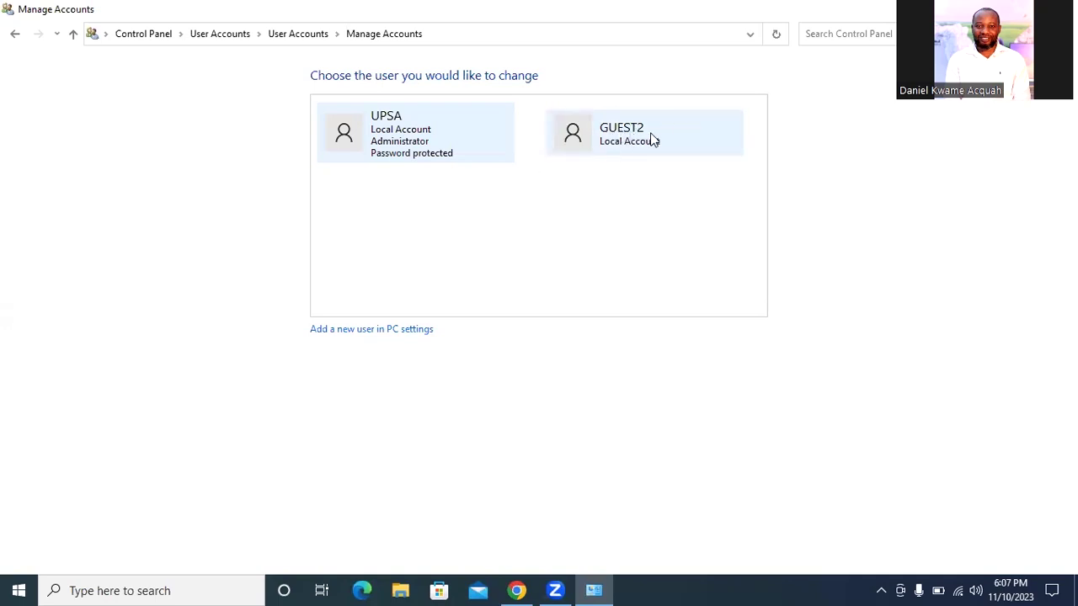
click(651, 138)
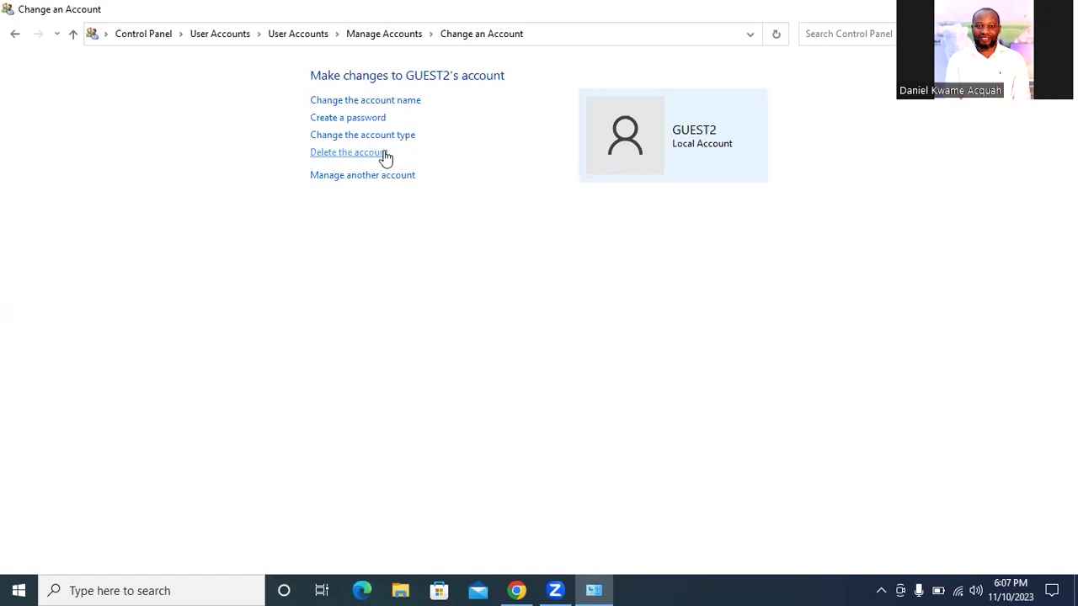
click(384, 153)
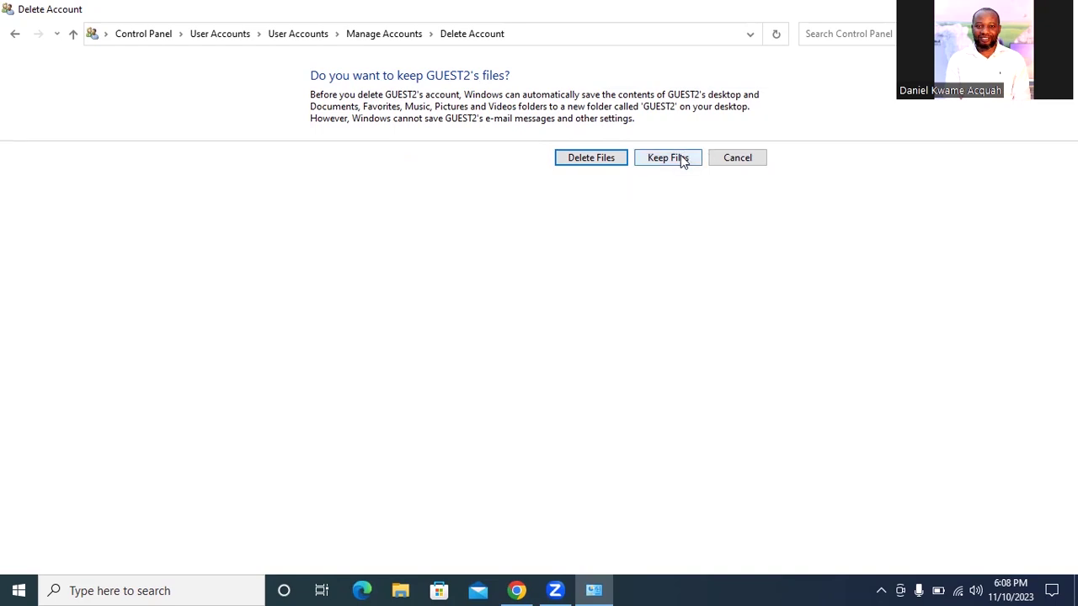
click(578, 162)
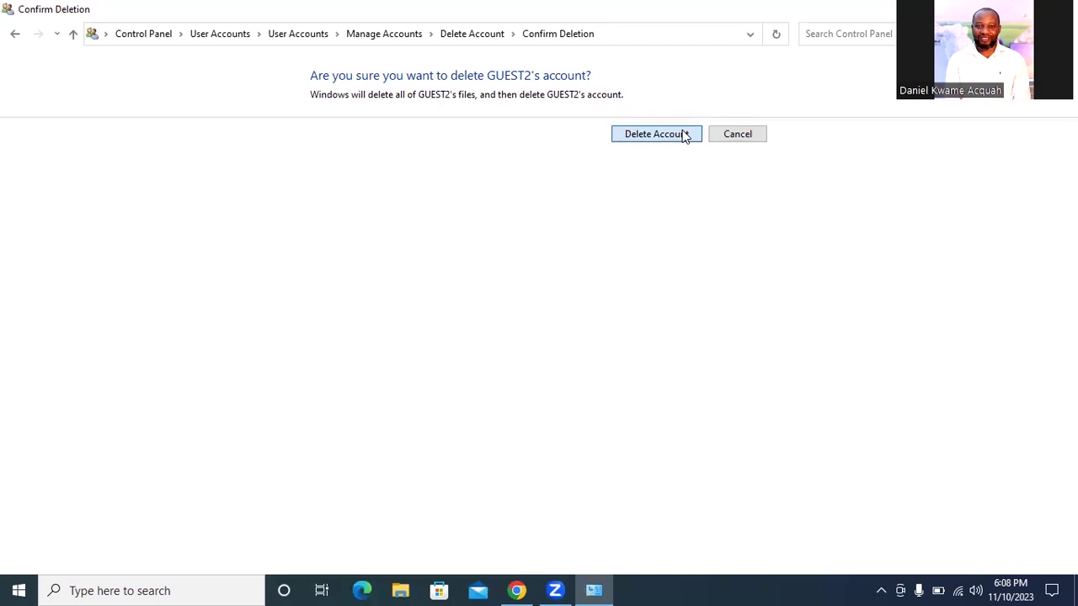
click(683, 136)
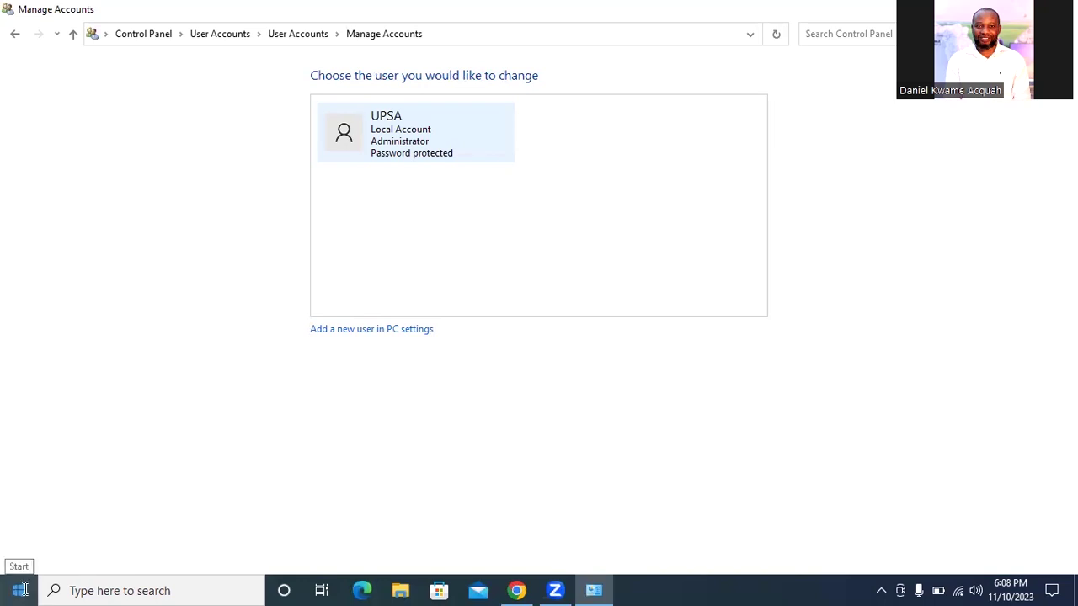
Check the current user's account options in Start, then close Start and show the desktop
click(4, 589)
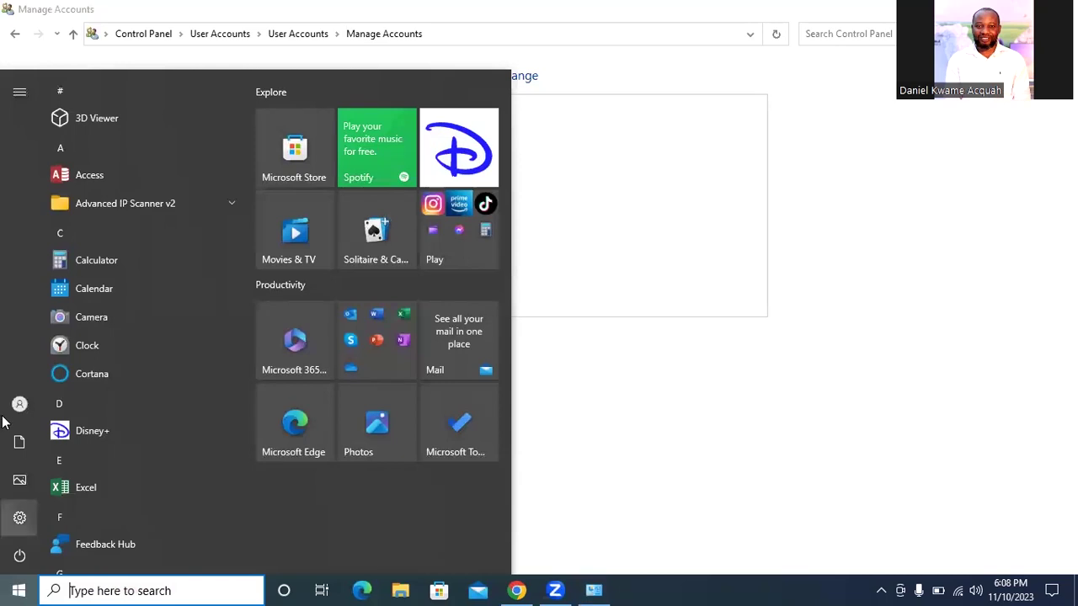
click(25, 403)
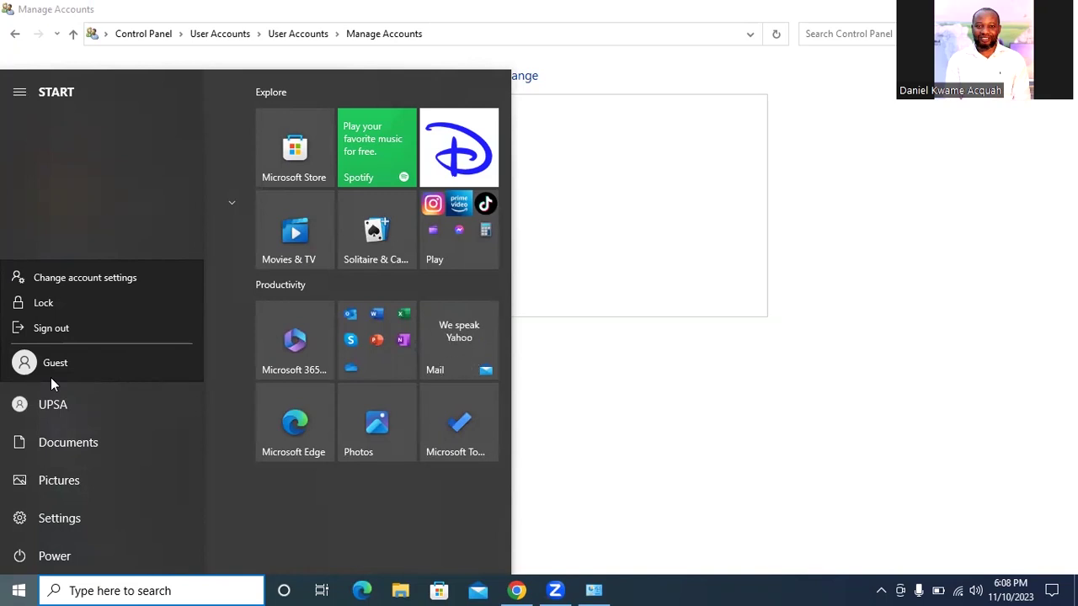
click(891, 231)
key(Escape)
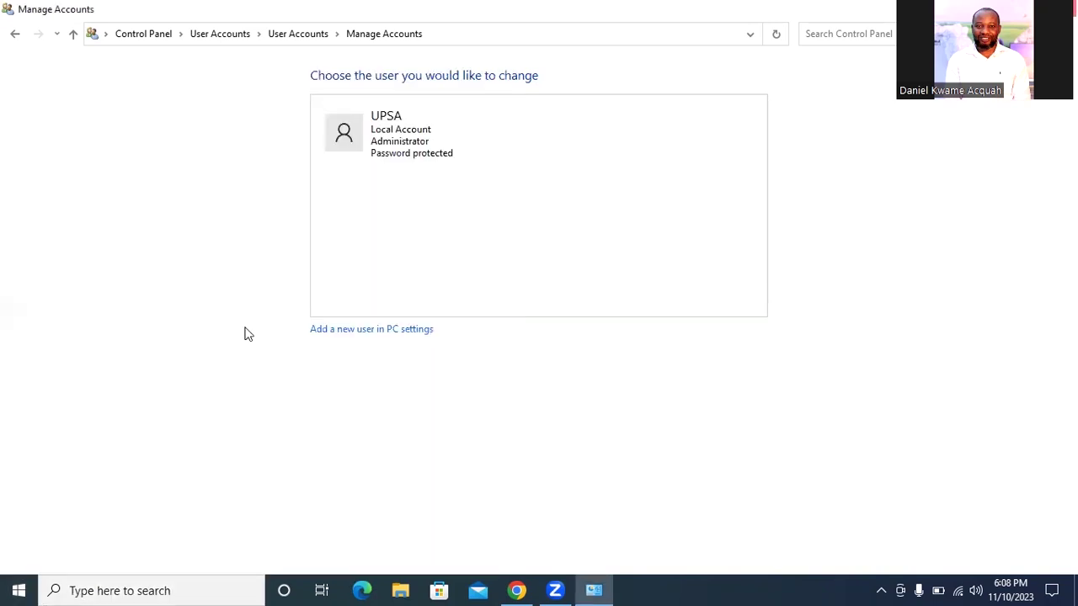
key(super+d)
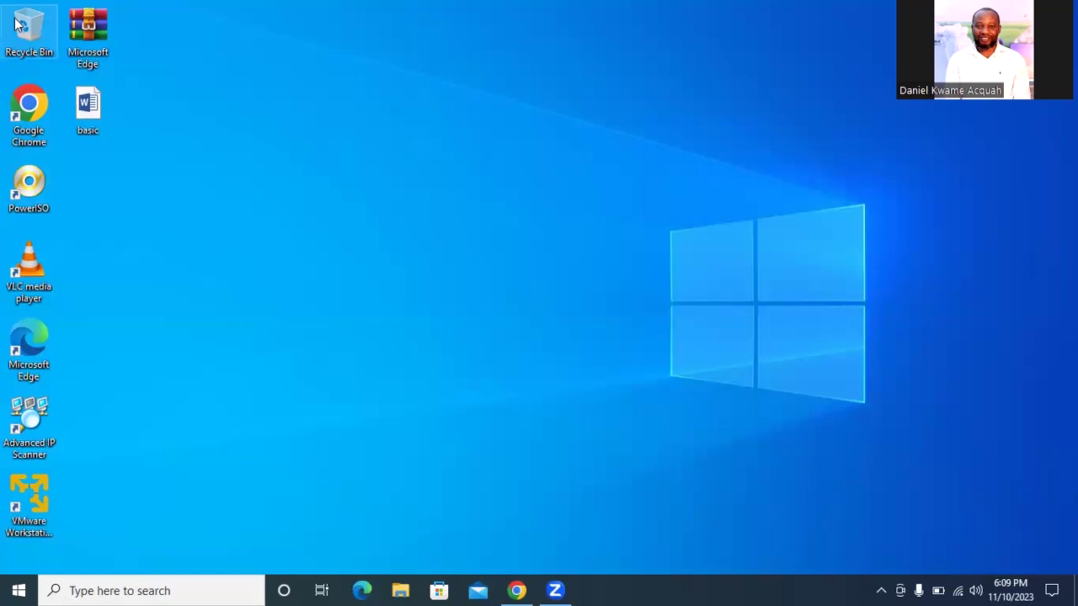
Turn off auto-arrange, place the Recycle Bin mid-desktop, and delete the basic document
drag(9, 32, 499, 251)
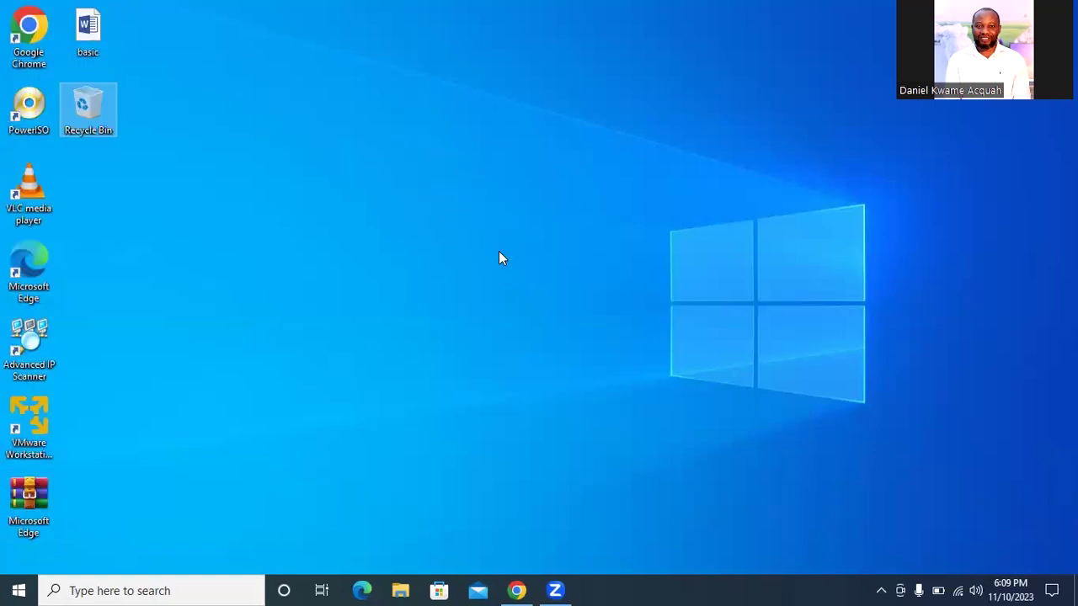
click(413, 113)
right_click(413, 112)
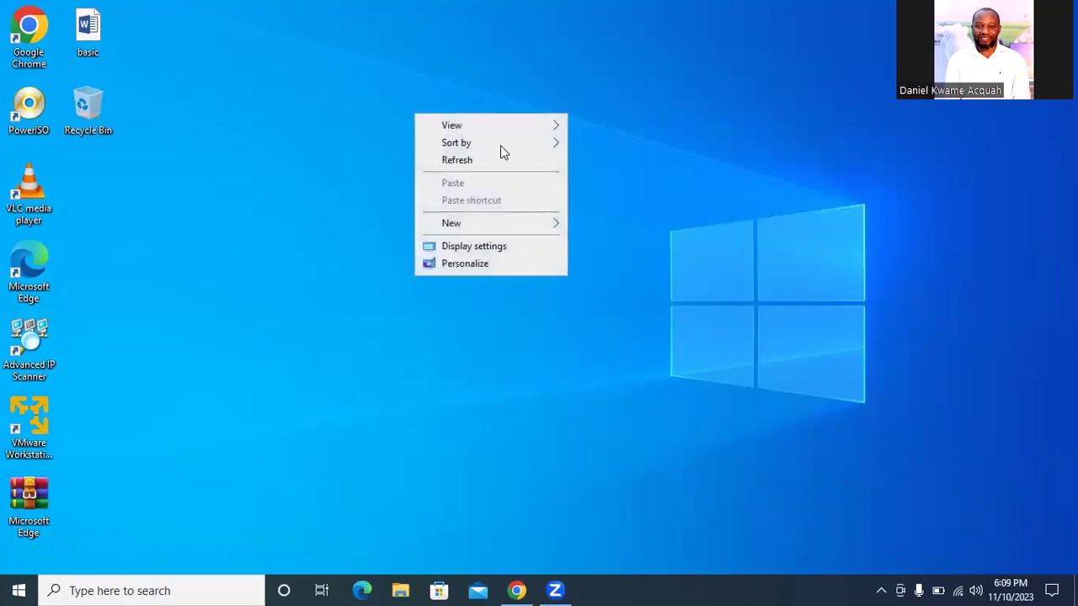
mouse_move(533, 133)
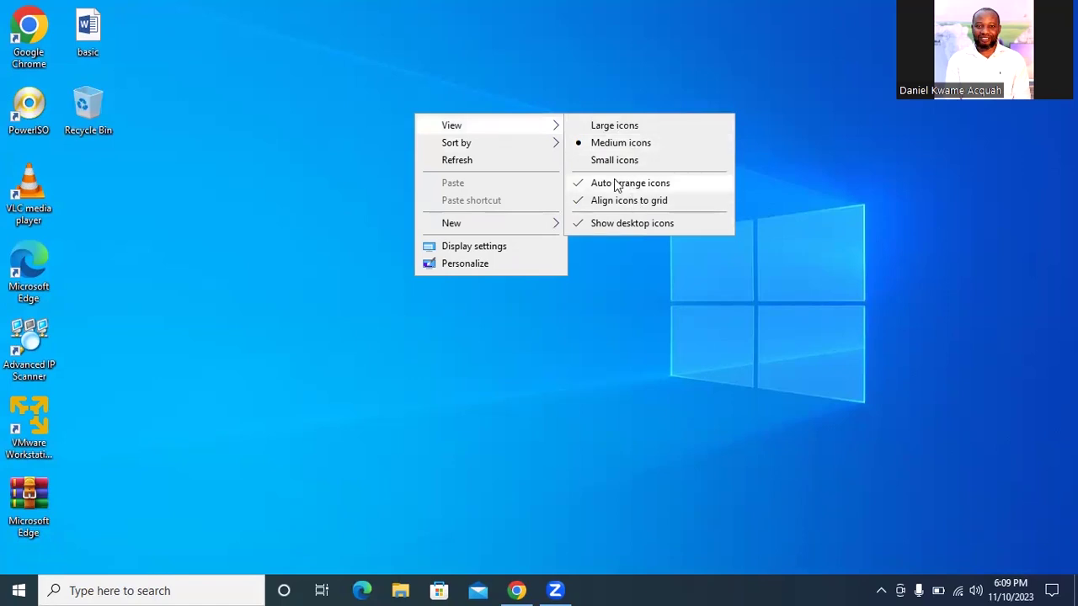
click(613, 183)
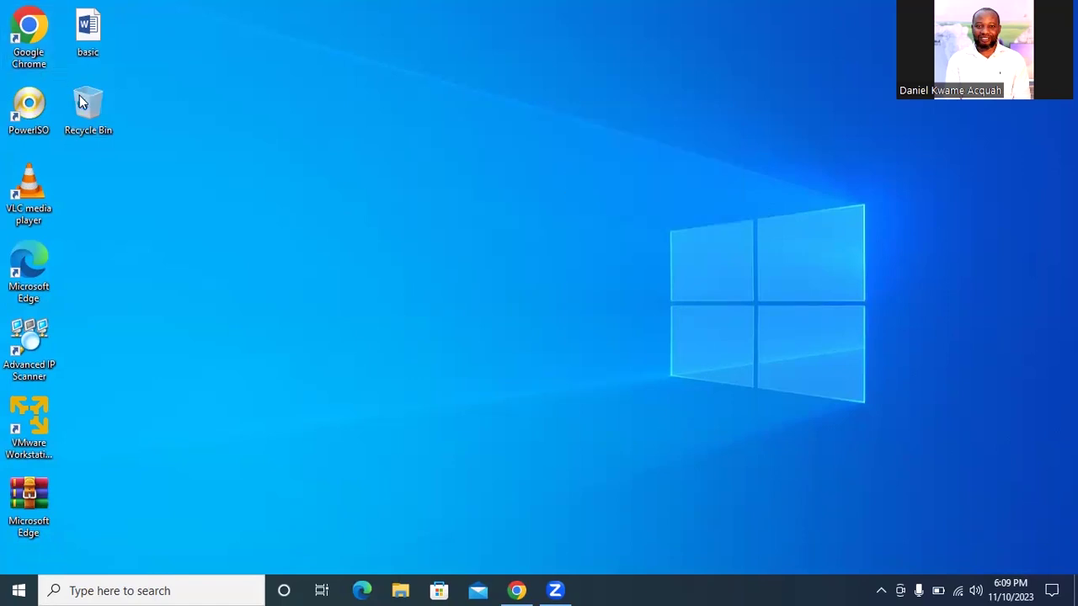
drag(80, 95, 546, 254)
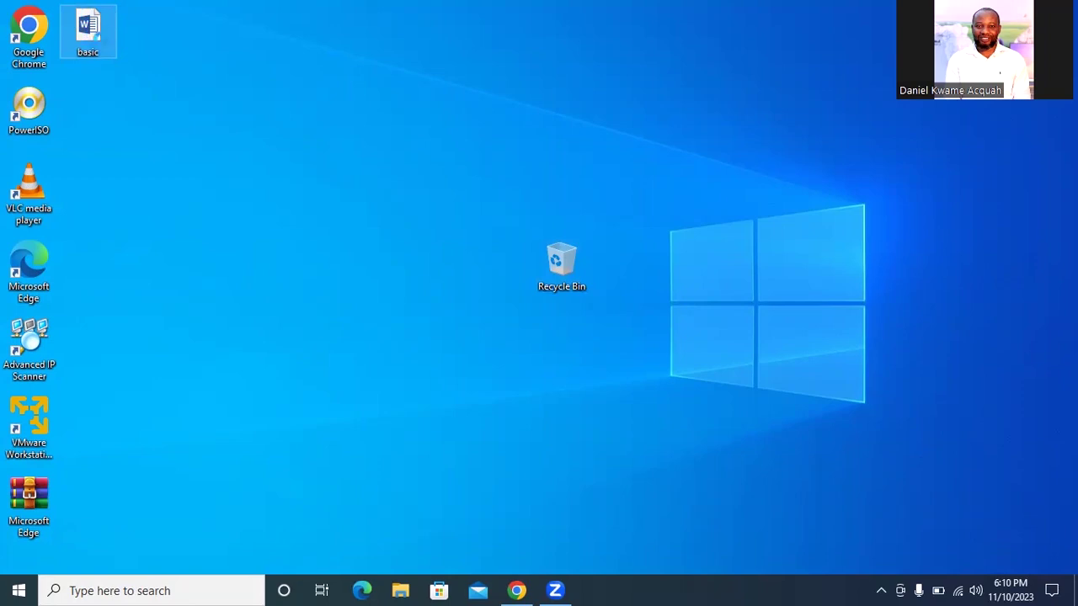
right_click(91, 34)
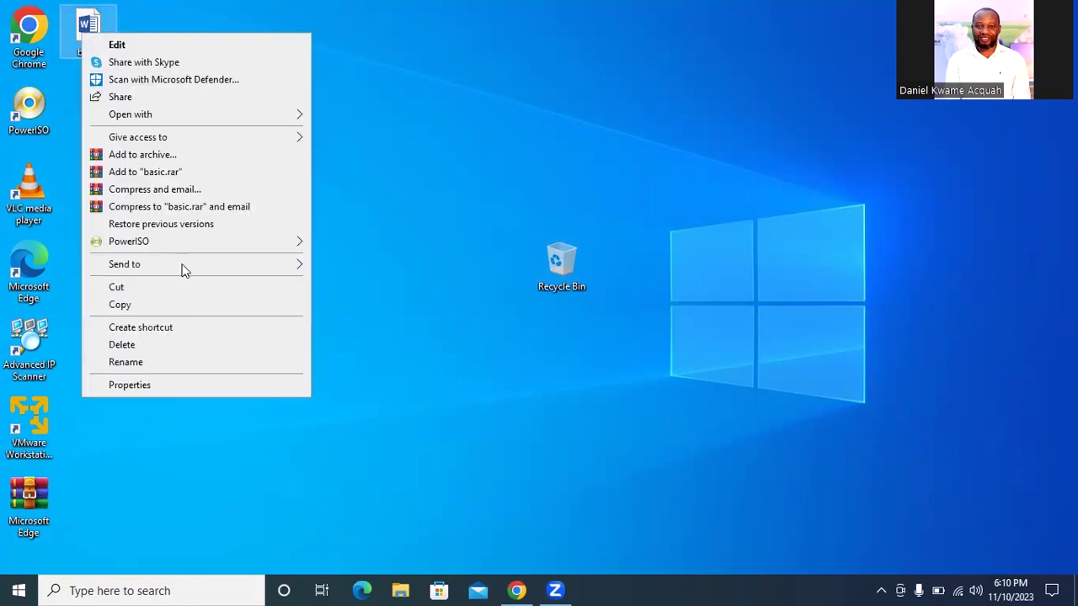
click(159, 346)
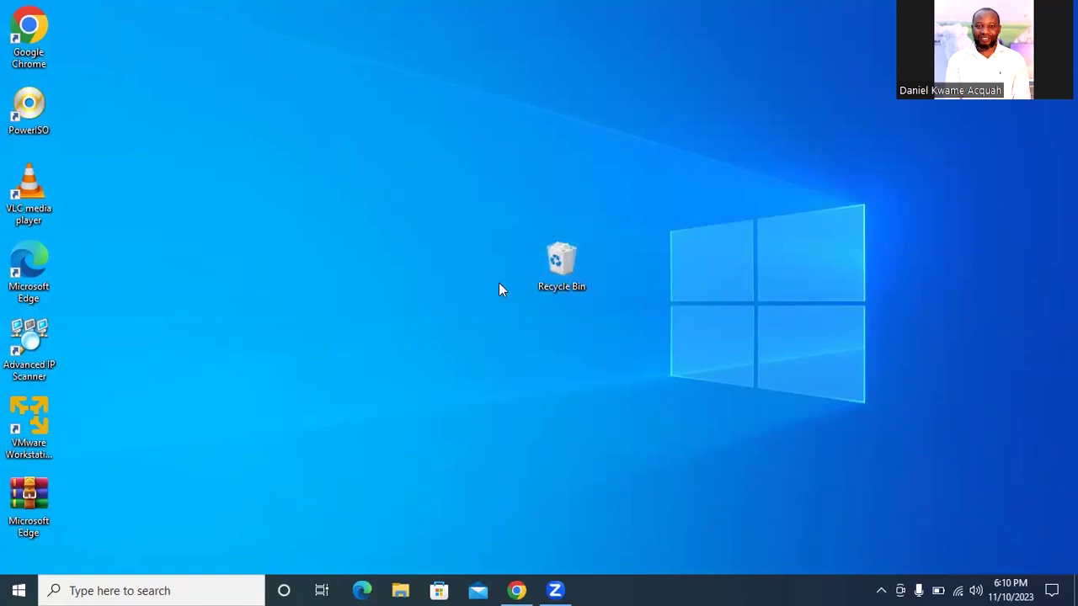
Maximize the Recycle Bin, restore the deleted basic file, and close the emptied bin
double_click(569, 272)
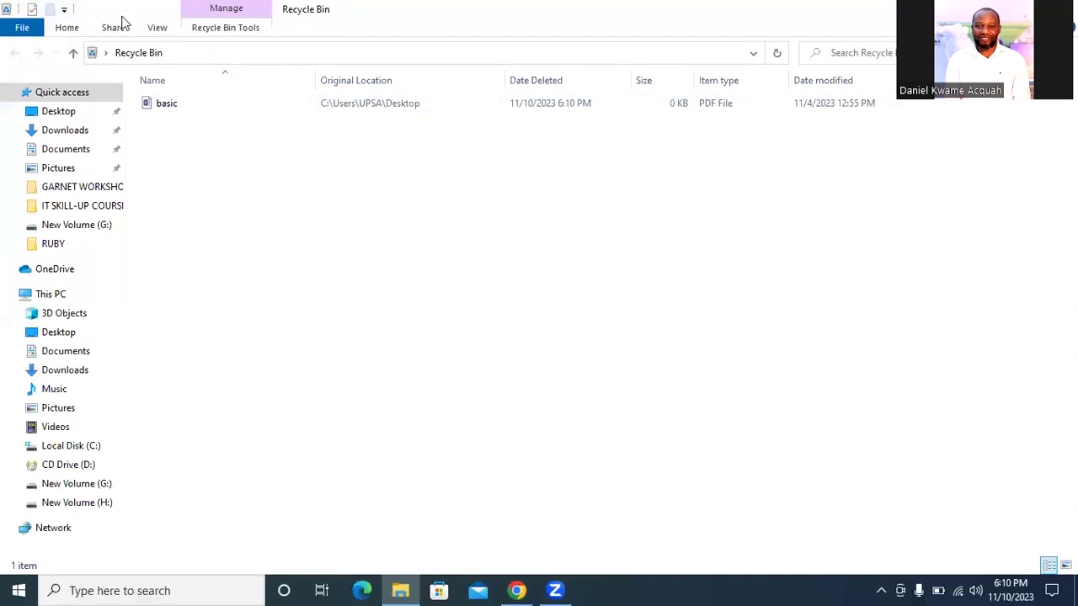
key(super+Down)
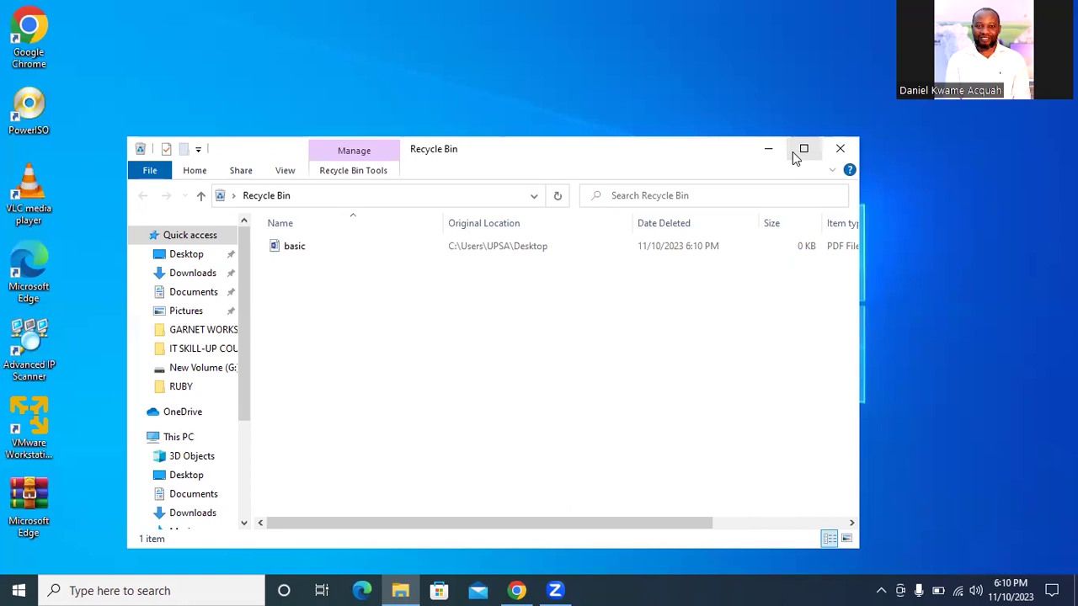
click(800, 152)
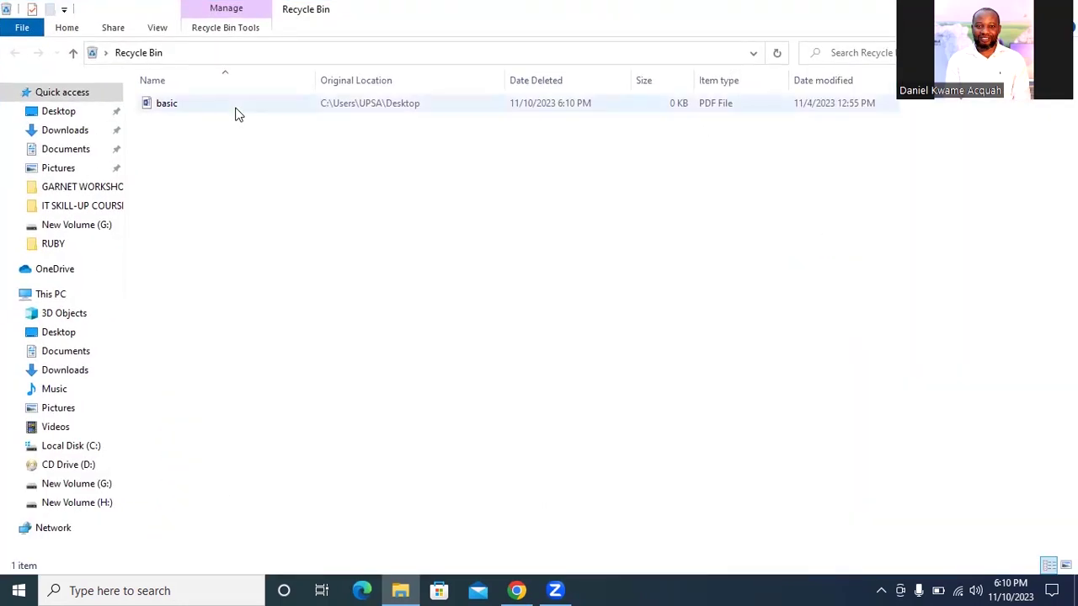
click(236, 108)
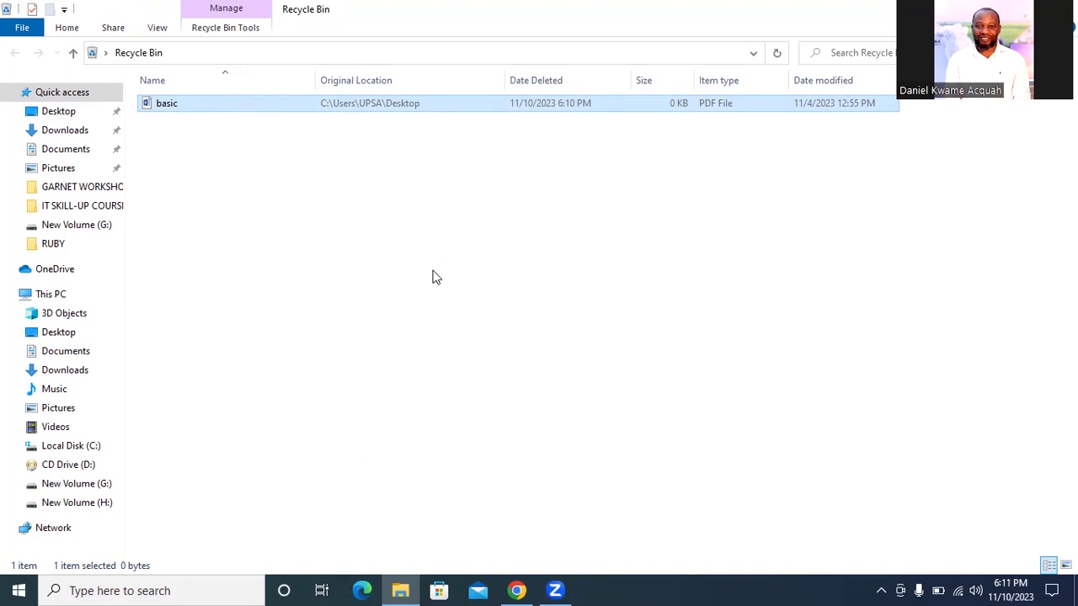
right_click(238, 103)
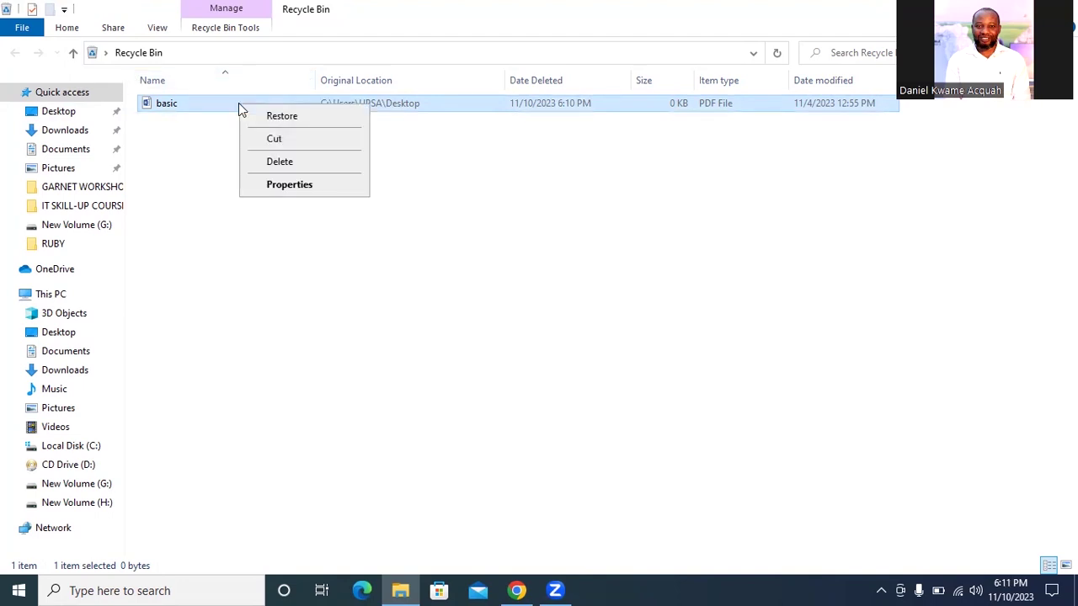
click(282, 116)
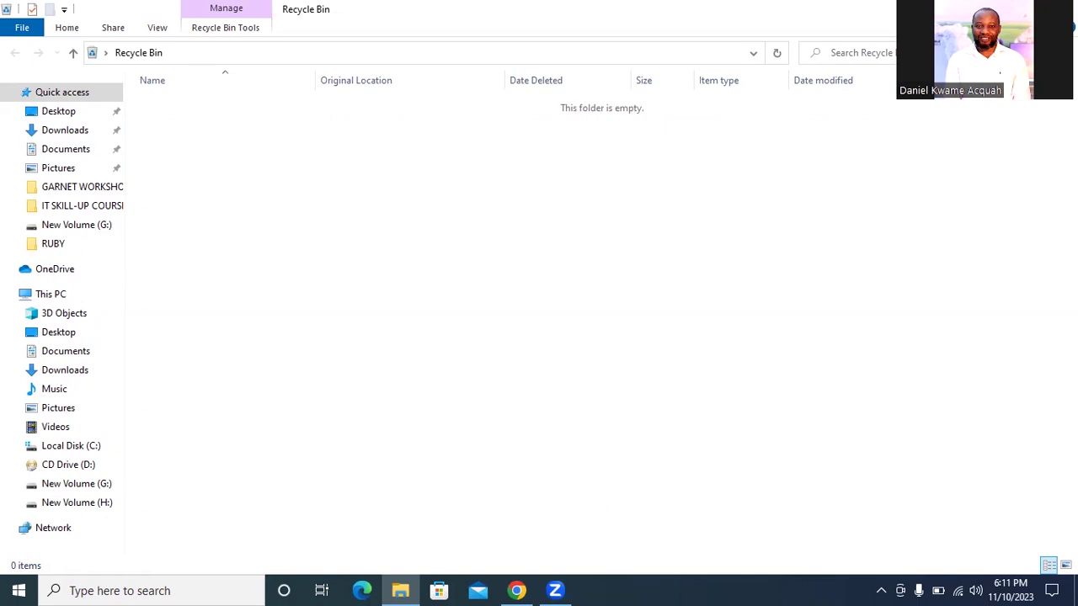
key(alt+F4)
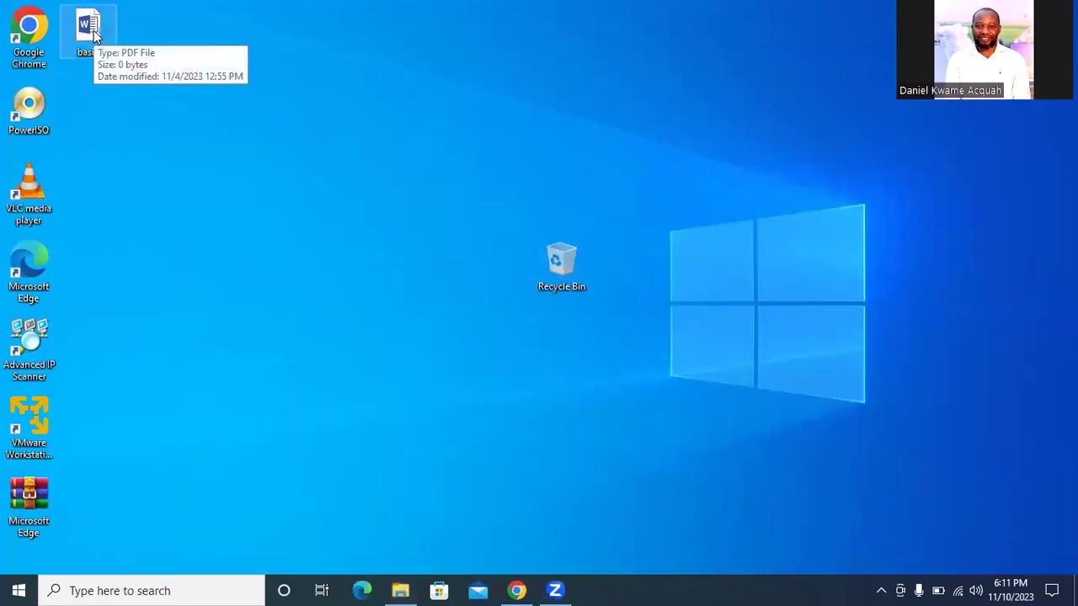
Drop the Recycle Bin into the left column below basic, then refresh the desktop
click(91, 32)
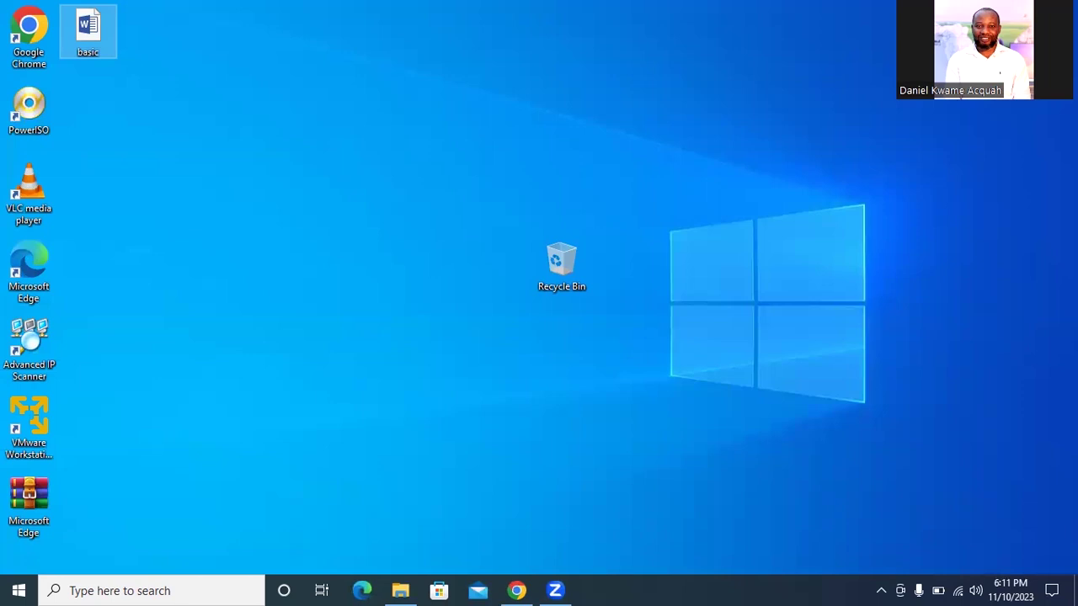
drag(562, 262, 84, 94)
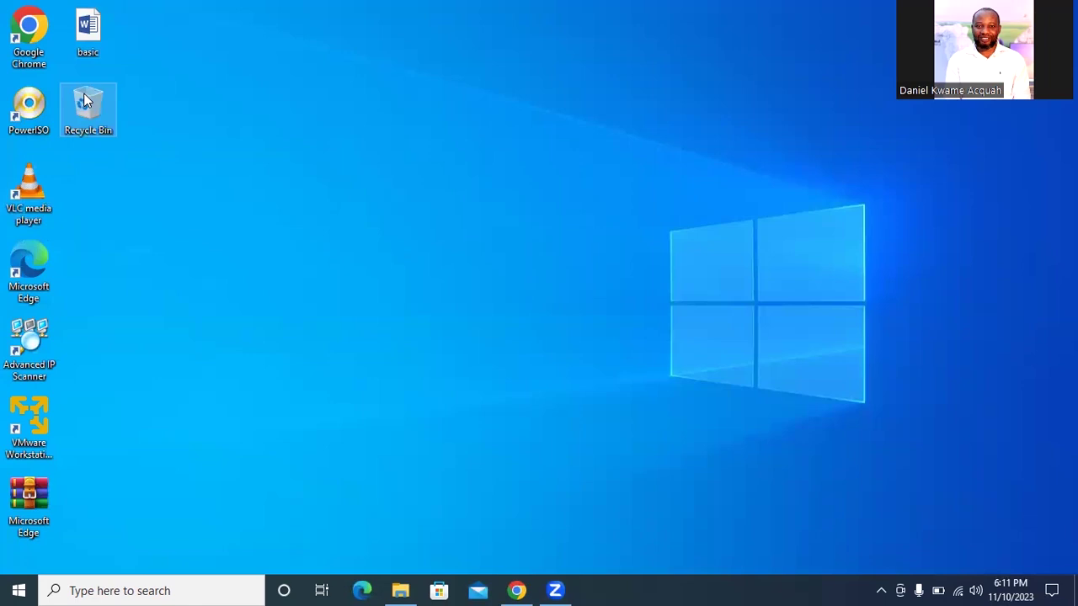
right_click(518, 169)
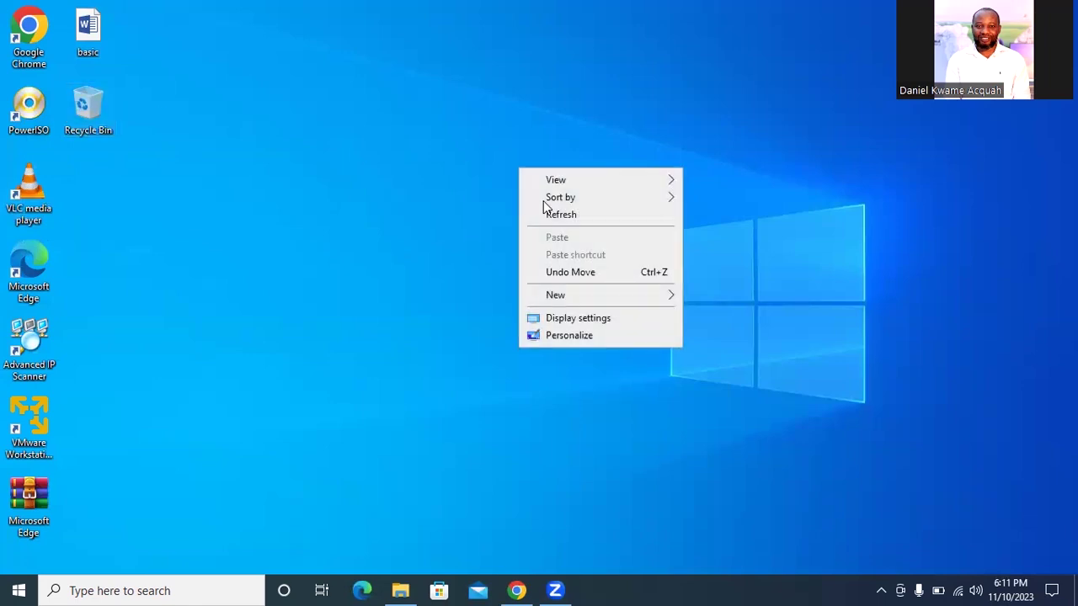
click(556, 214)
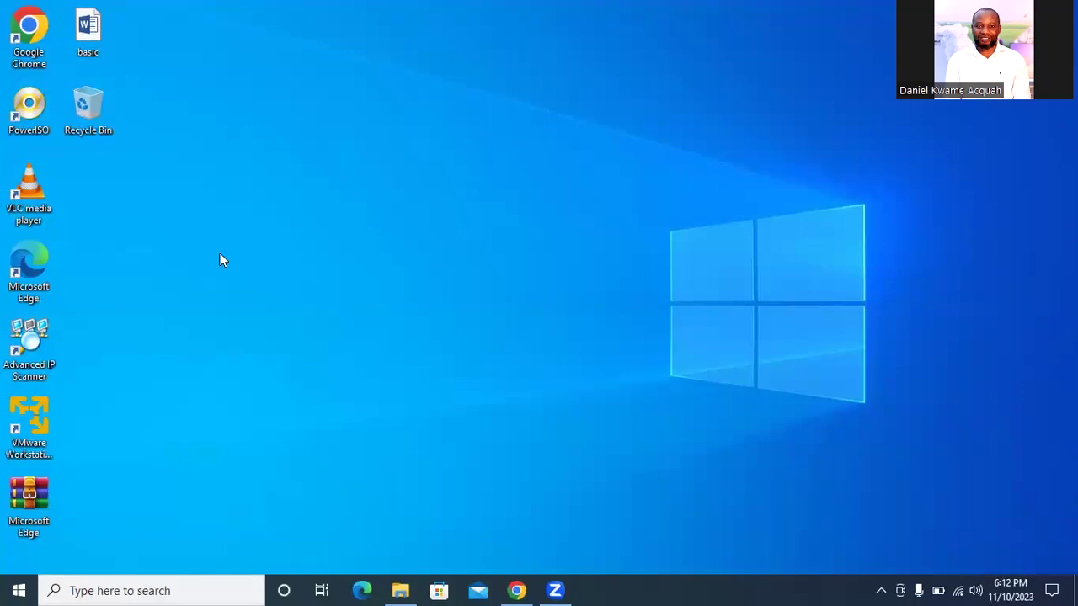
Create a desktop folder keeping its default name 'New folder'
right_click(314, 175)
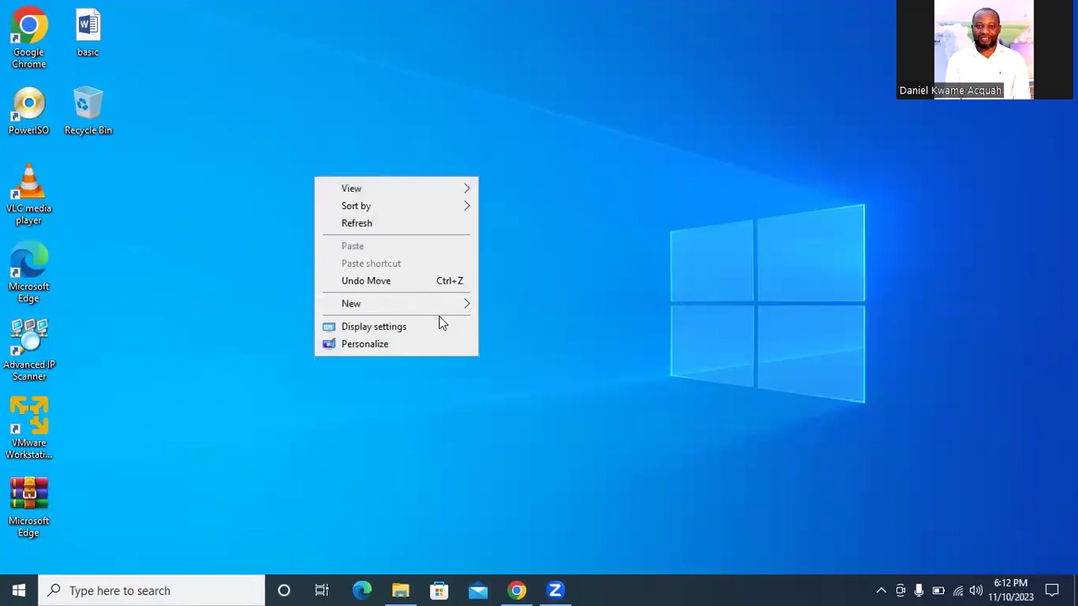
mouse_move(401, 314)
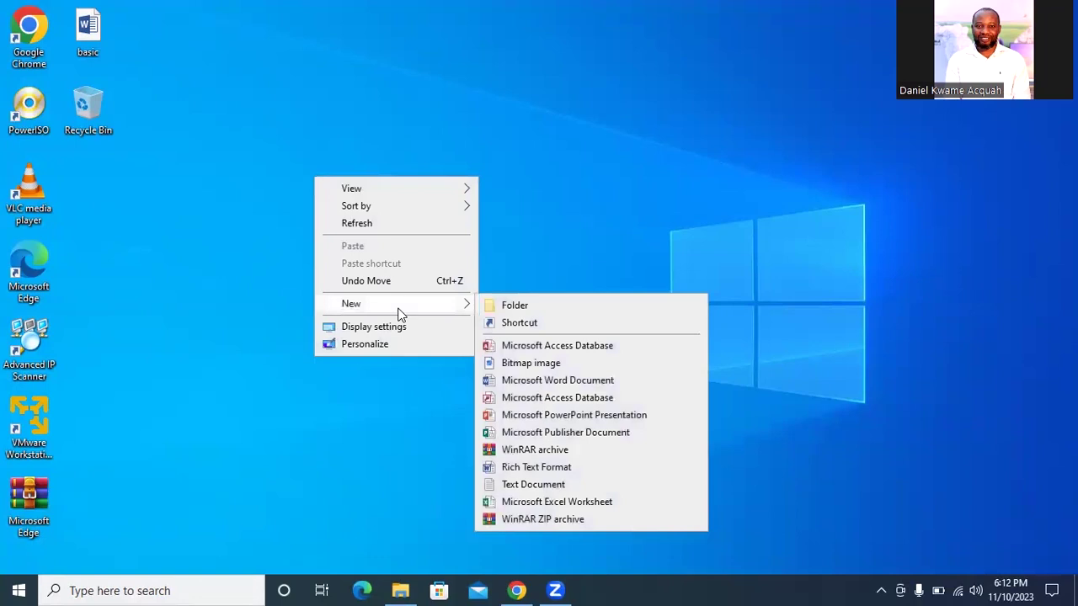
click(539, 306)
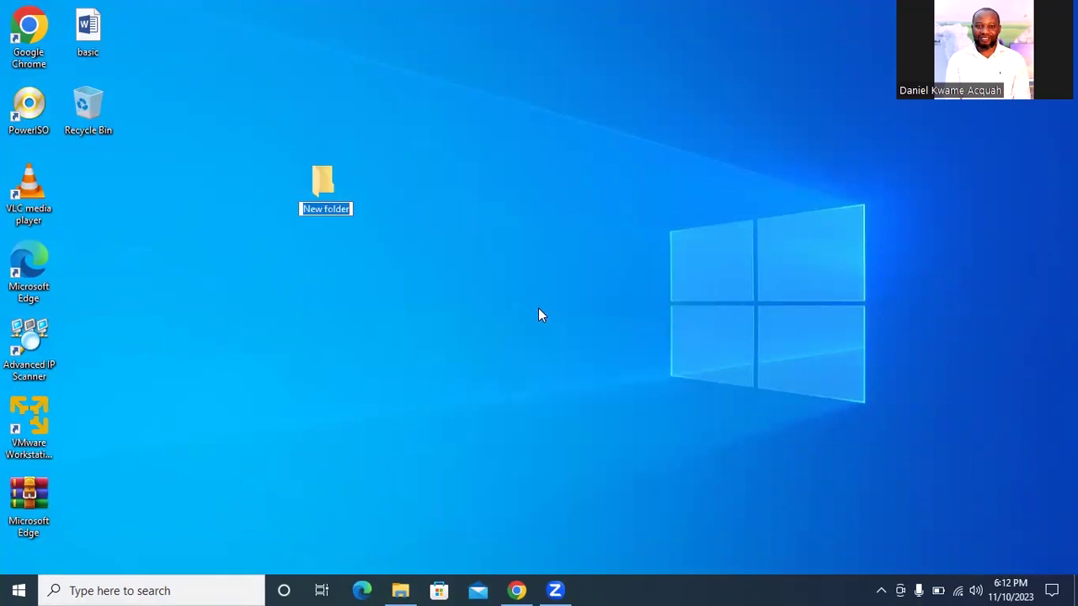
key(Return)
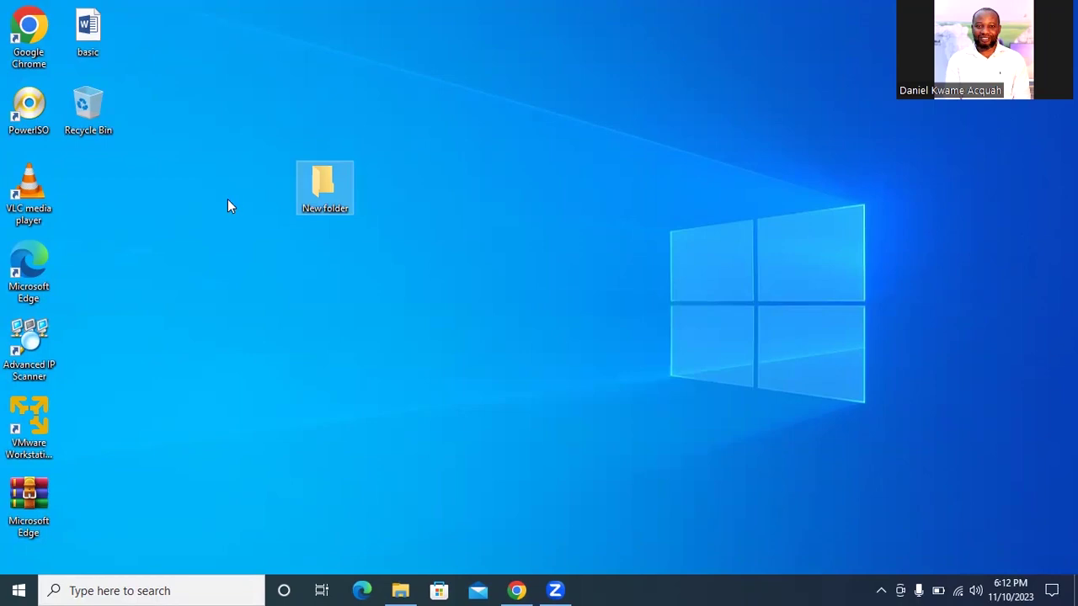
Create a desktop folder named 'guest' and drag it to the desktop's centre
right_click(390, 218)
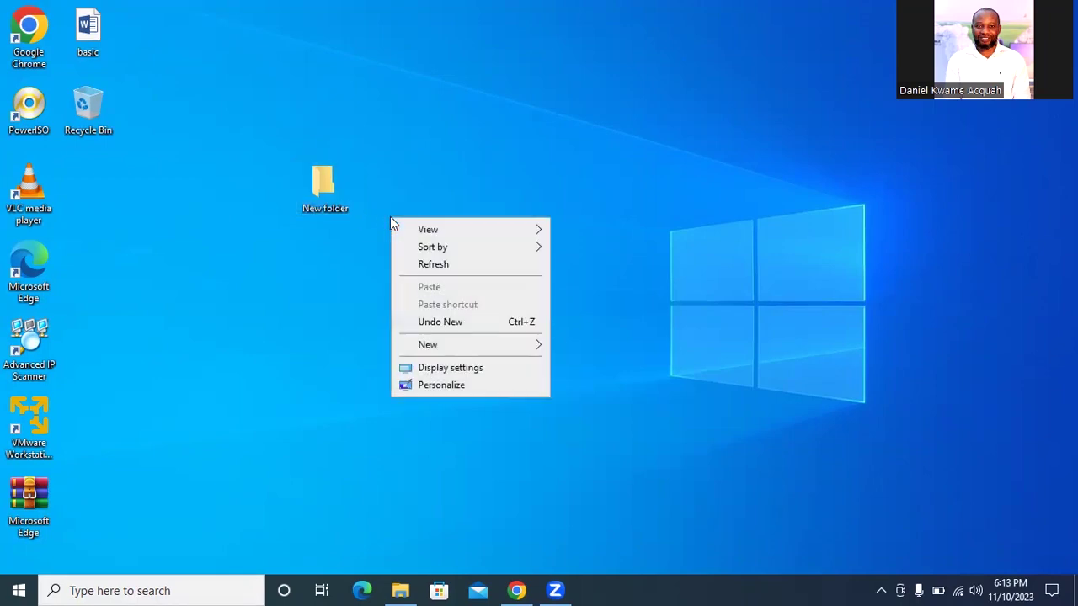
click(921, 308)
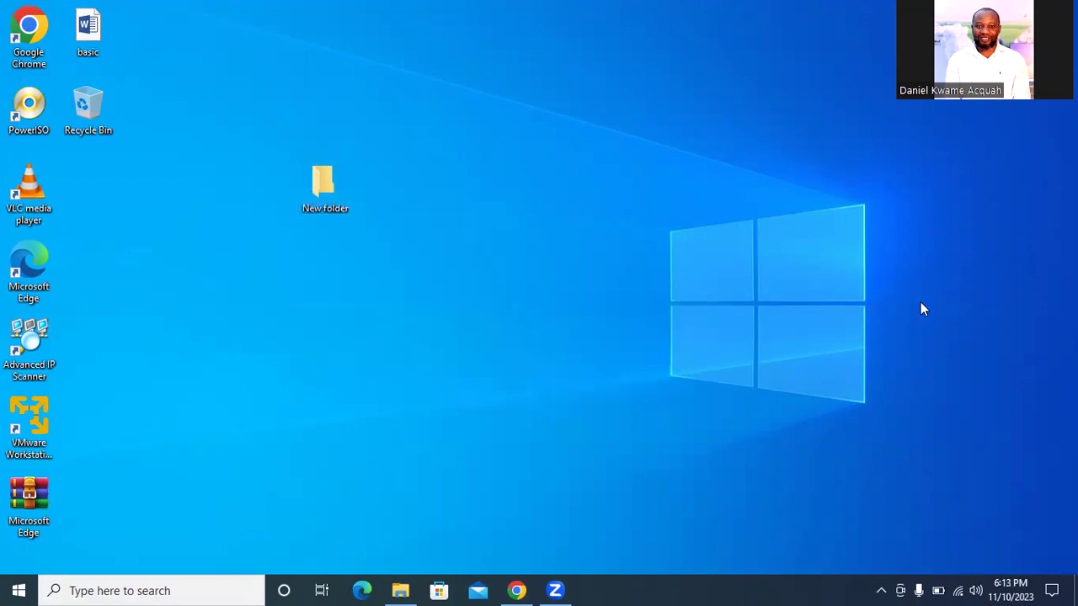
right_click(919, 73)
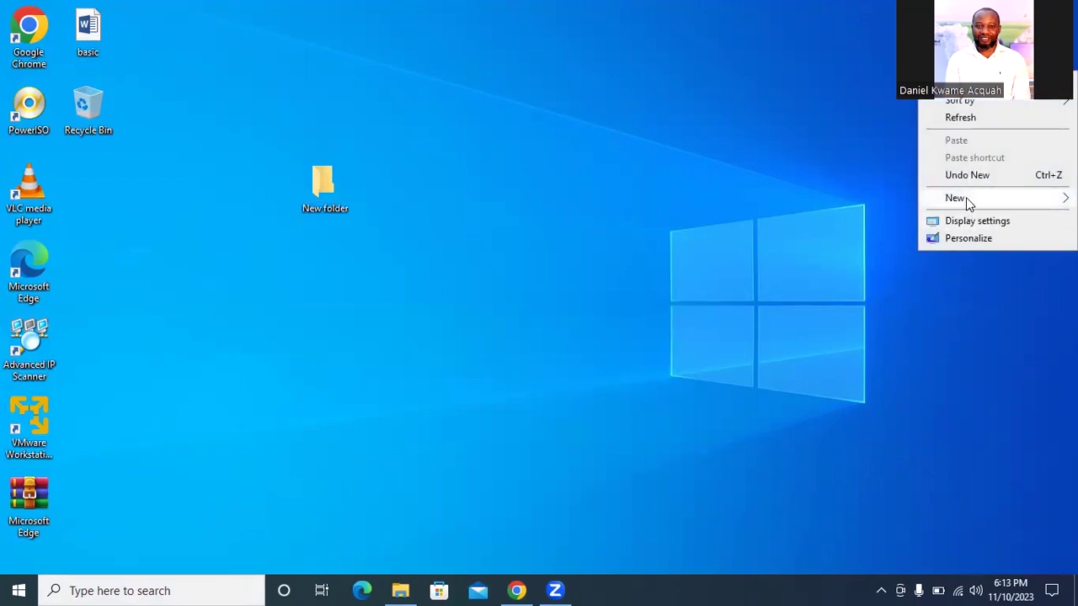
mouse_move(967, 202)
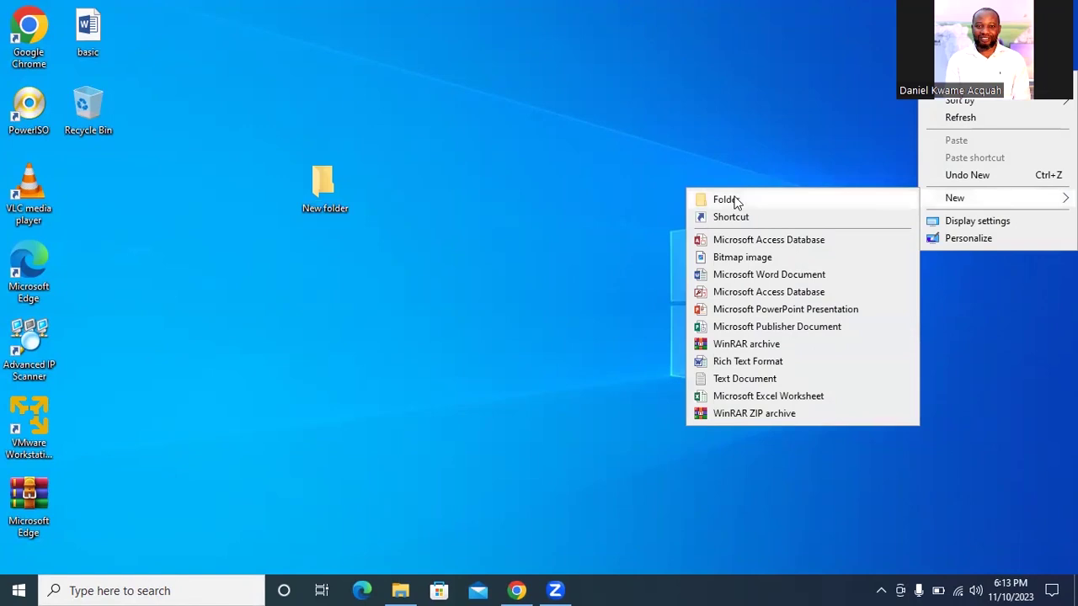
click(724, 199)
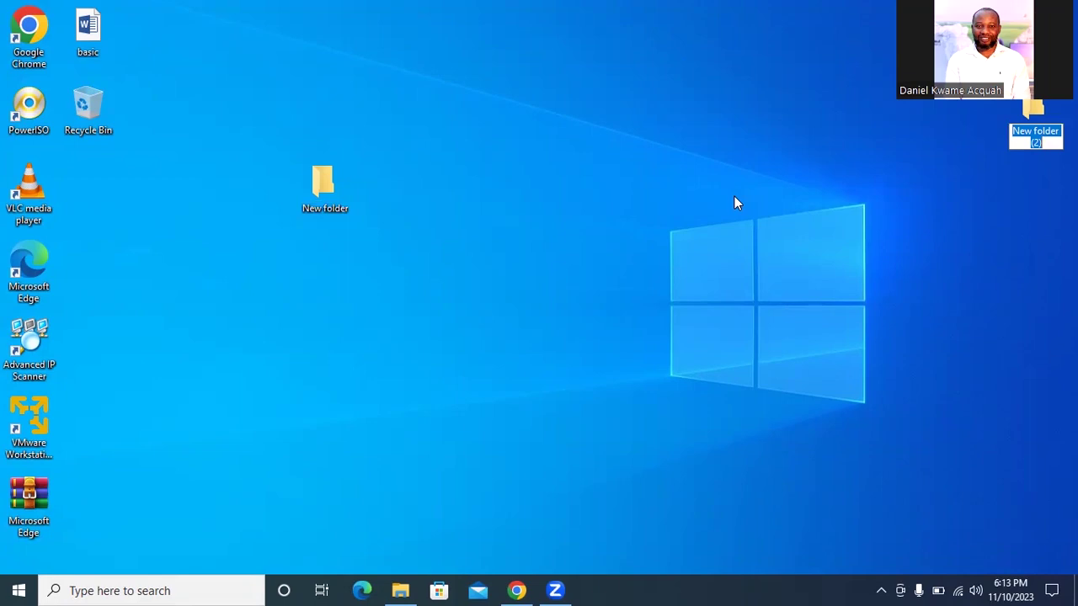
text(guest)
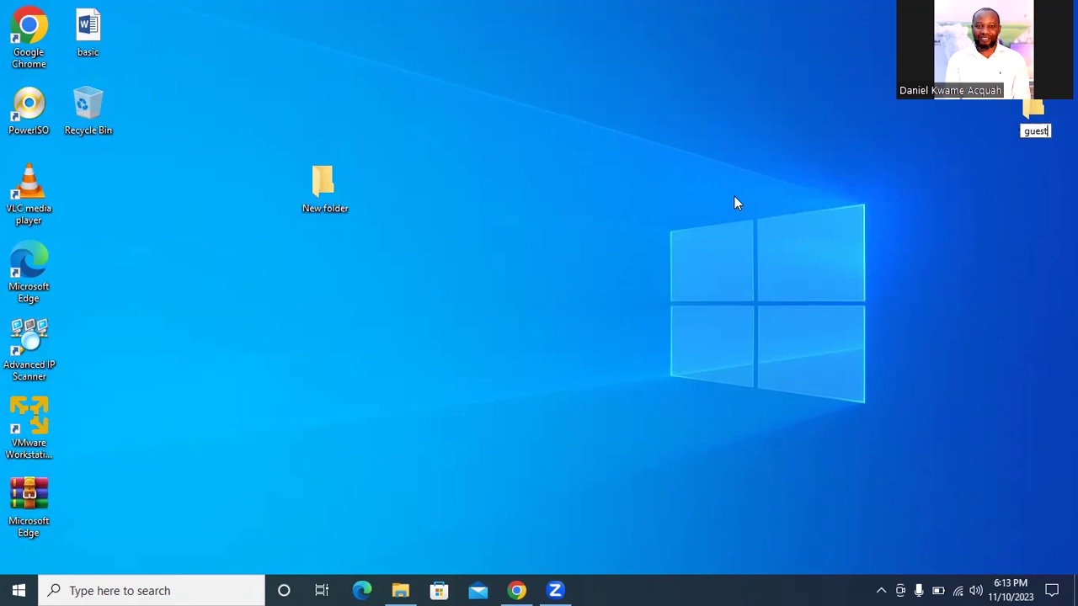
key(Return)
drag(1022, 105, 545, 245)
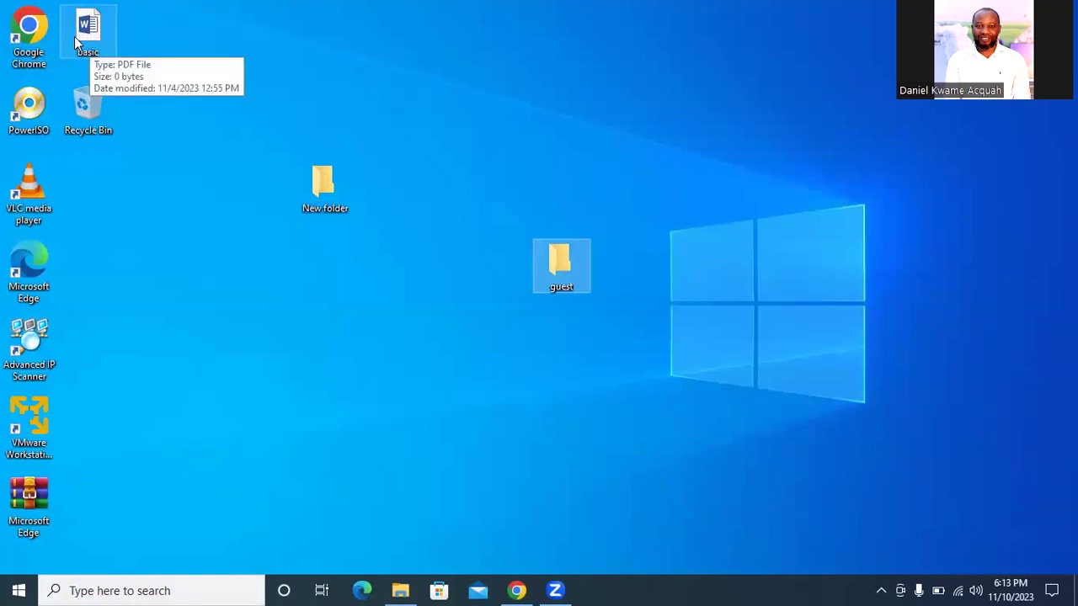
Put guest under basic, New folder at top right, then drop basic into guest
drag(563, 278, 107, 219)
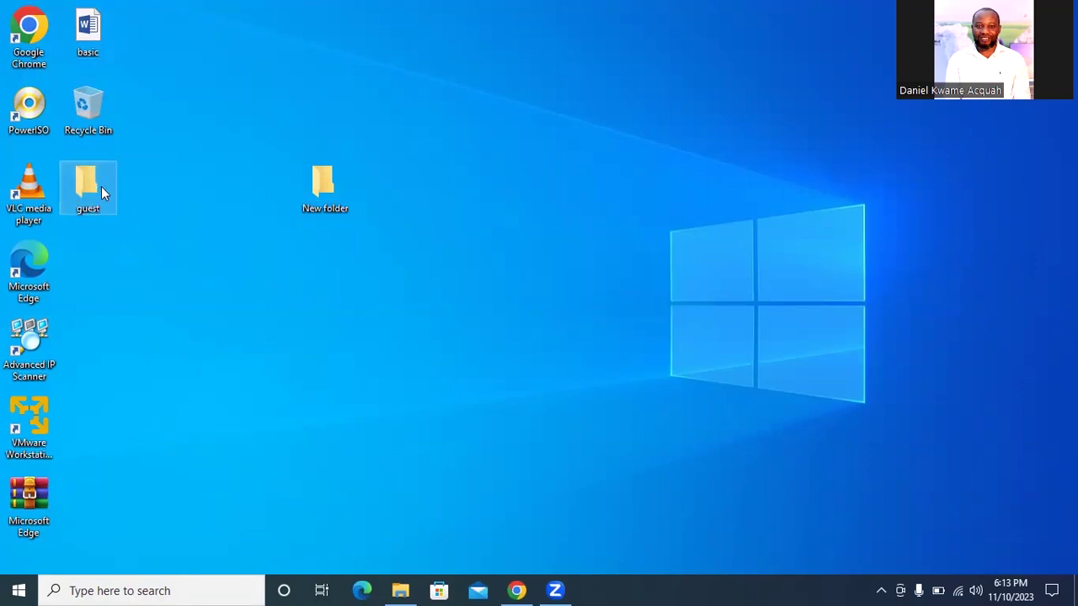
drag(339, 187, 858, 79)
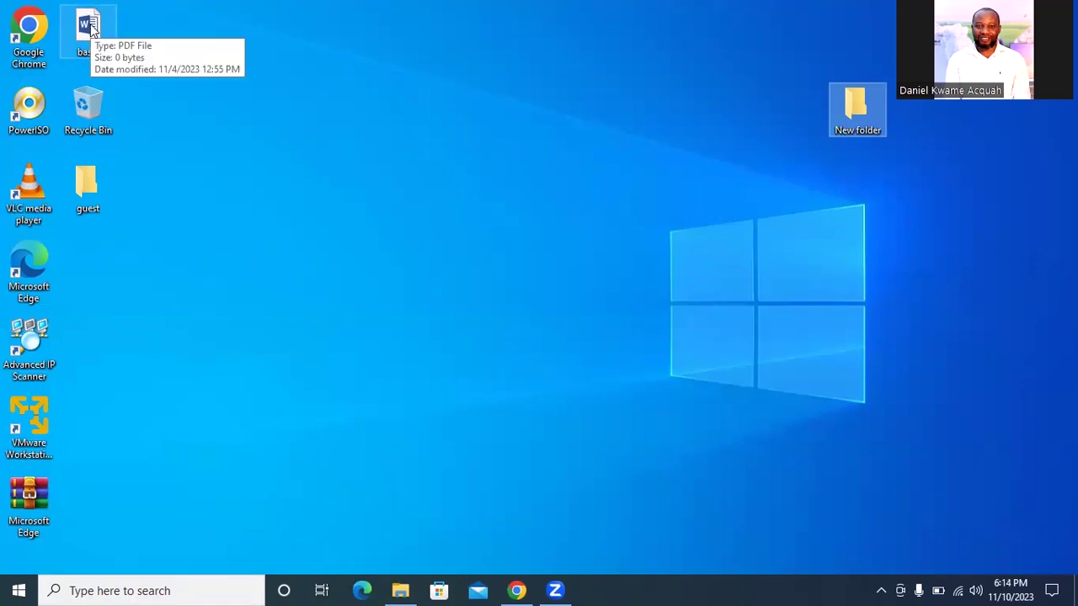
click(91, 28)
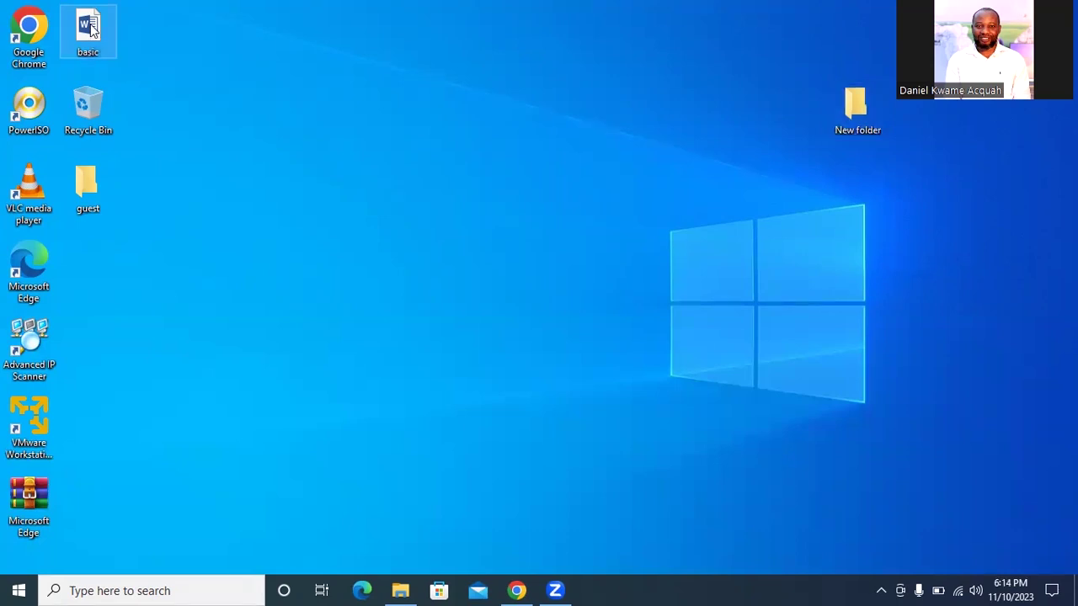
drag(91, 28, 92, 183)
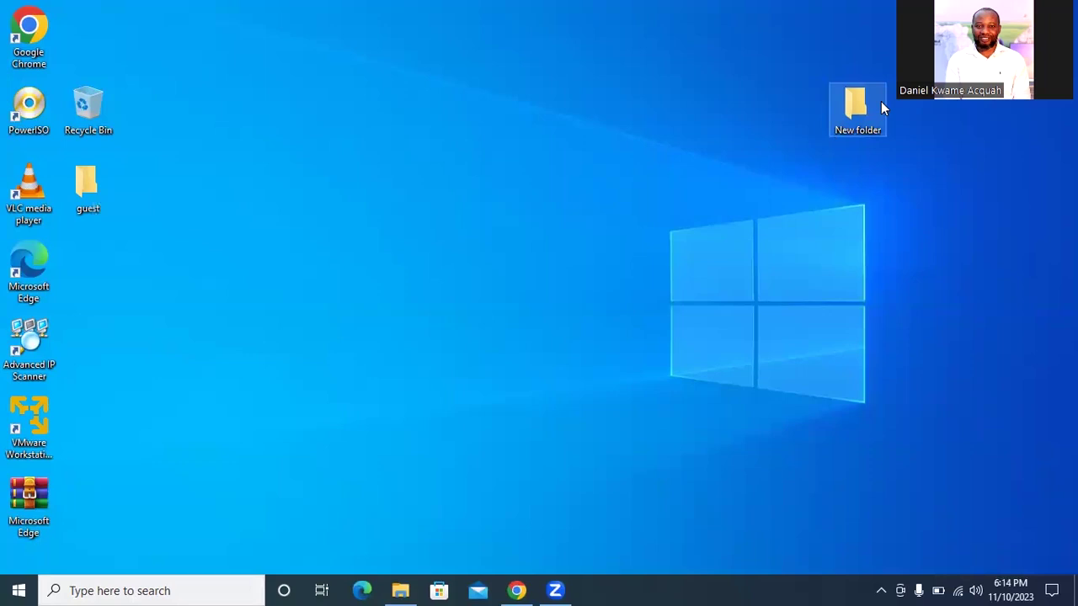
Open guest, drag the basic file back onto the desktop, and close the folder window
double_click(85, 194)
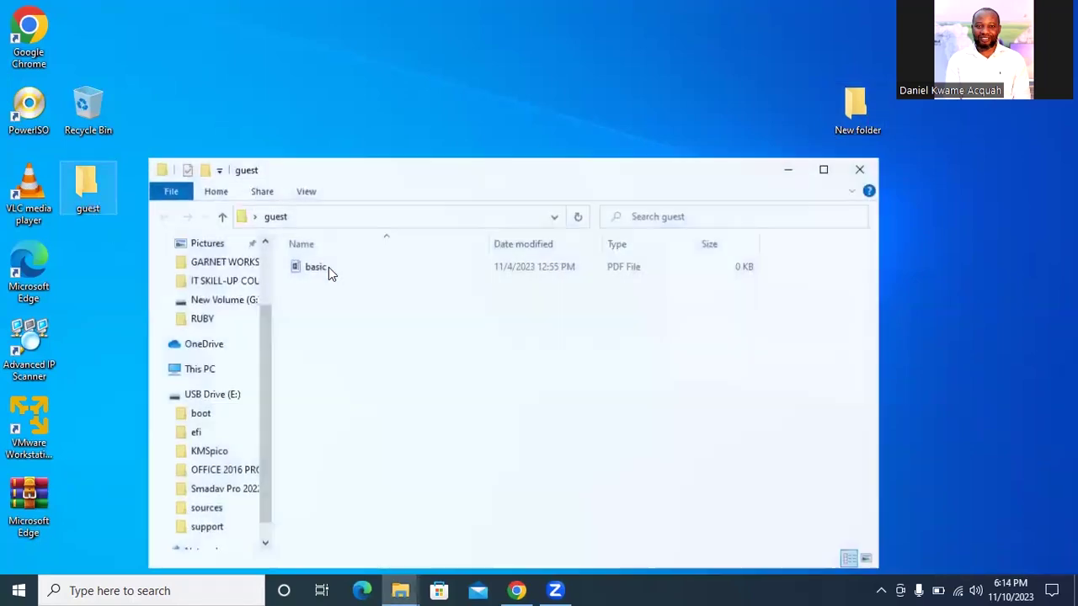
drag(314, 264, 146, 76)
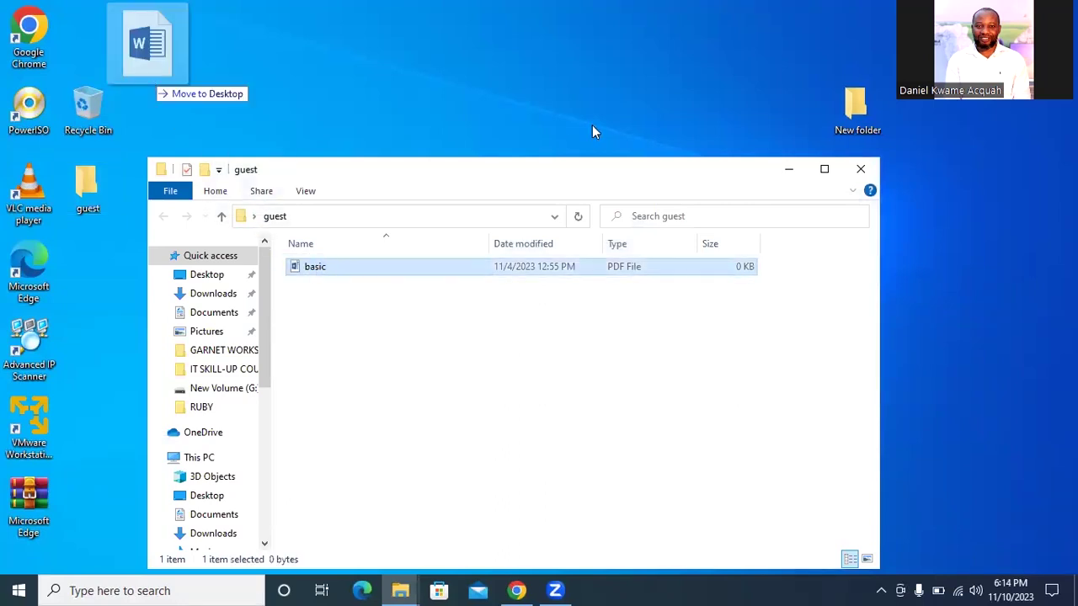
click(850, 170)
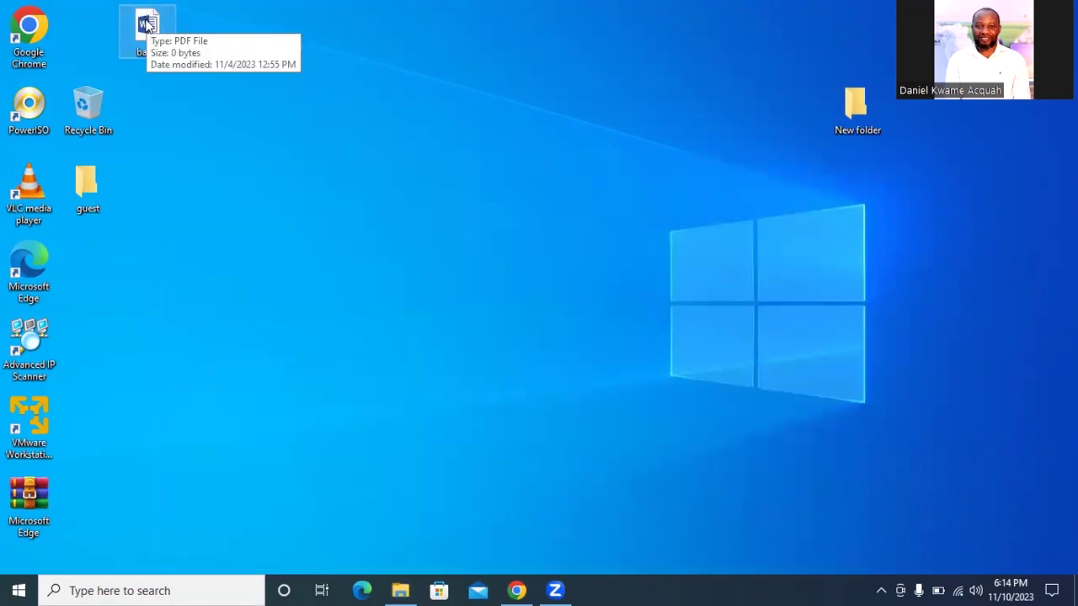
Copy the basic file and open the guest folder to see that it is still empty
right_click(147, 20)
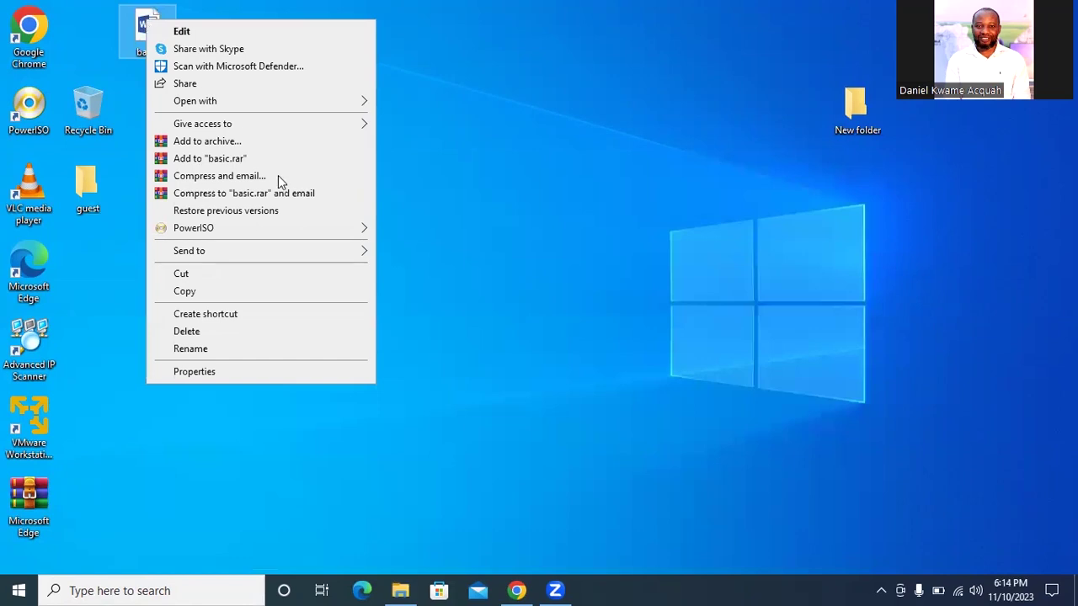
click(235, 292)
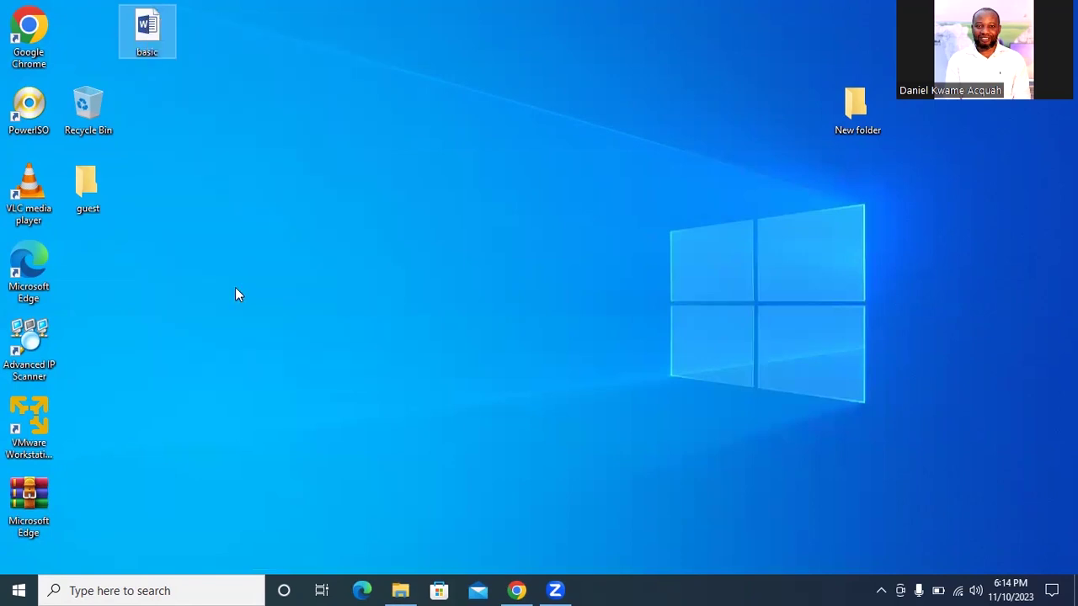
click(100, 184)
double_click(99, 181)
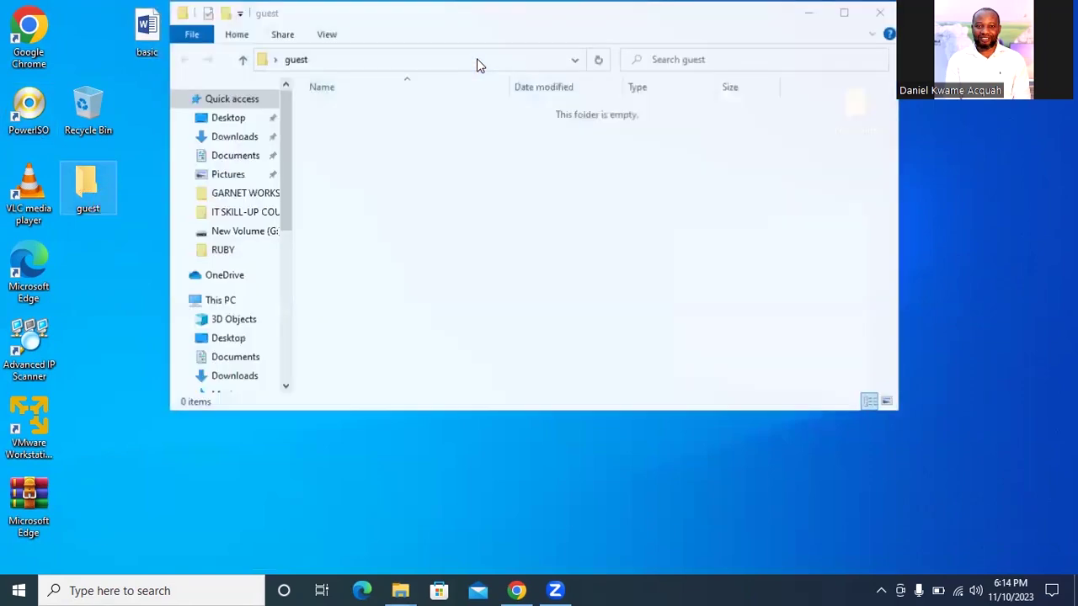
key(alt+F4)
Paste basic into the guest folder, then open guest to confirm the file is there
right_click(92, 177)
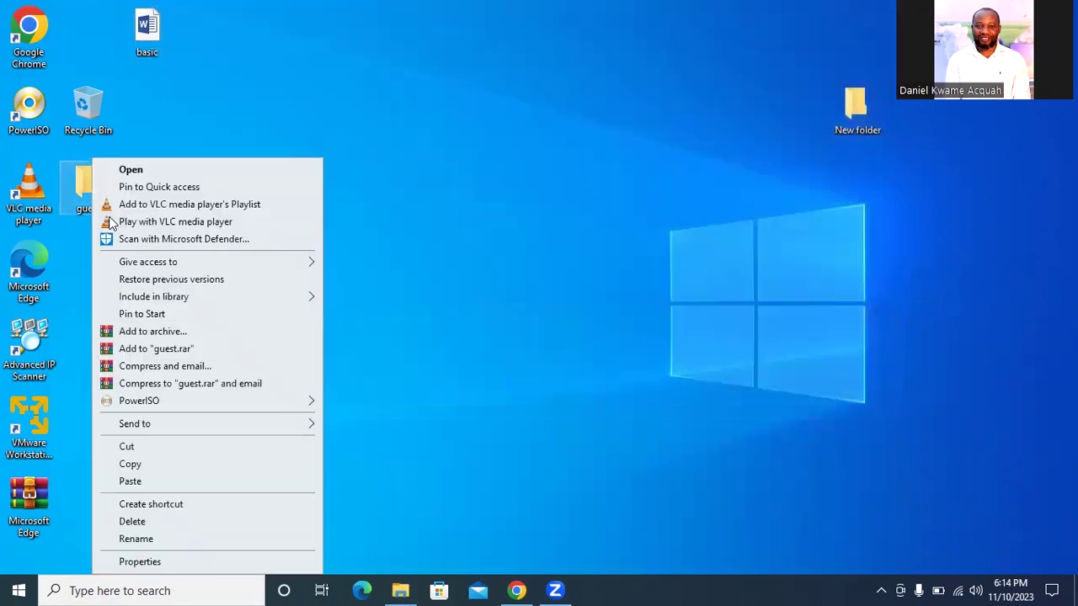
click(147, 483)
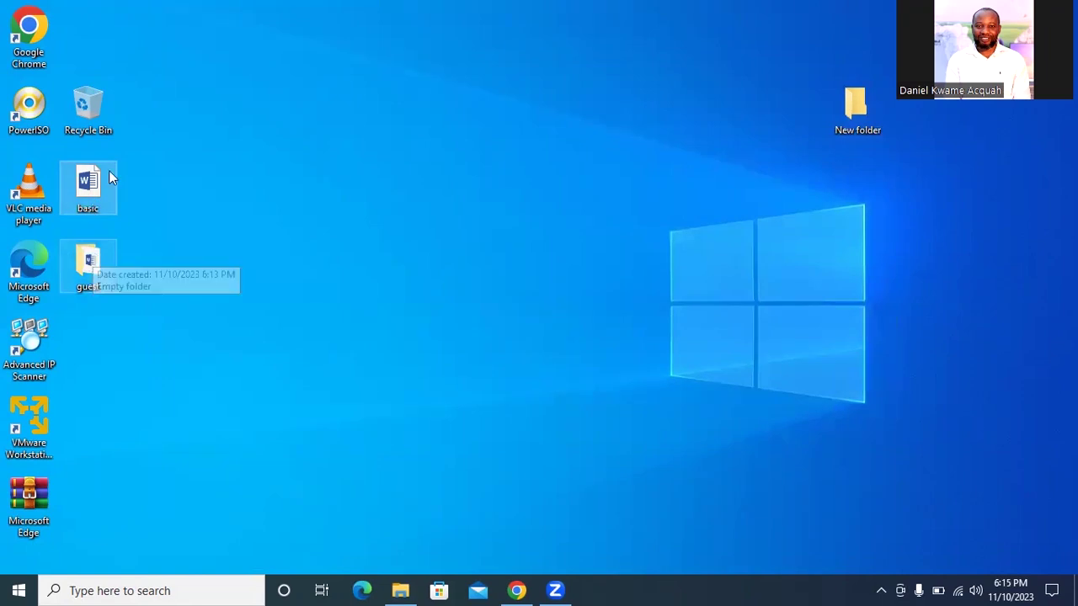
double_click(106, 269)
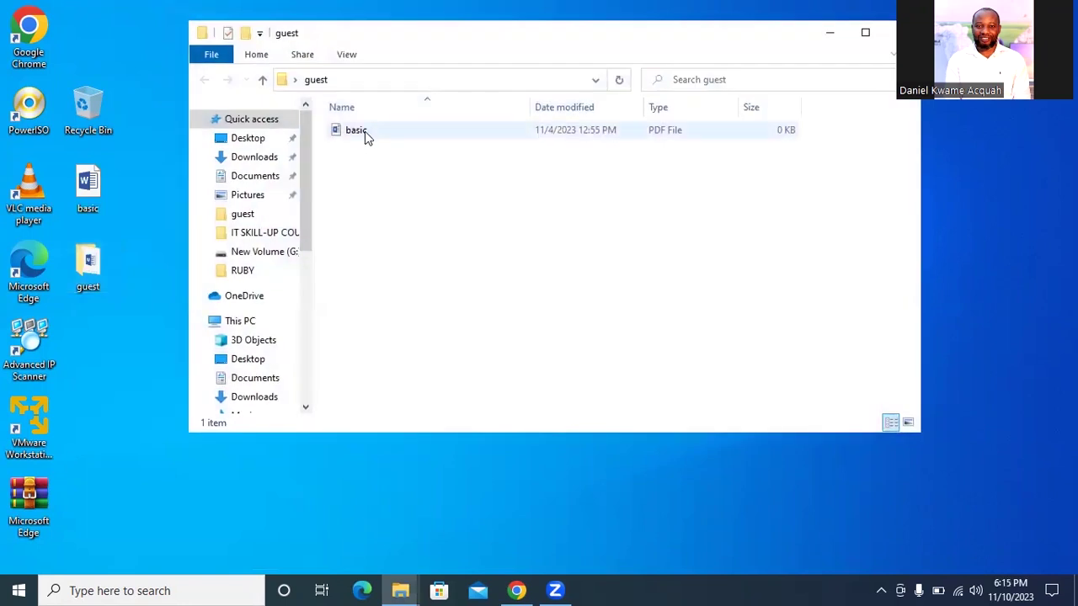
click(904, 34)
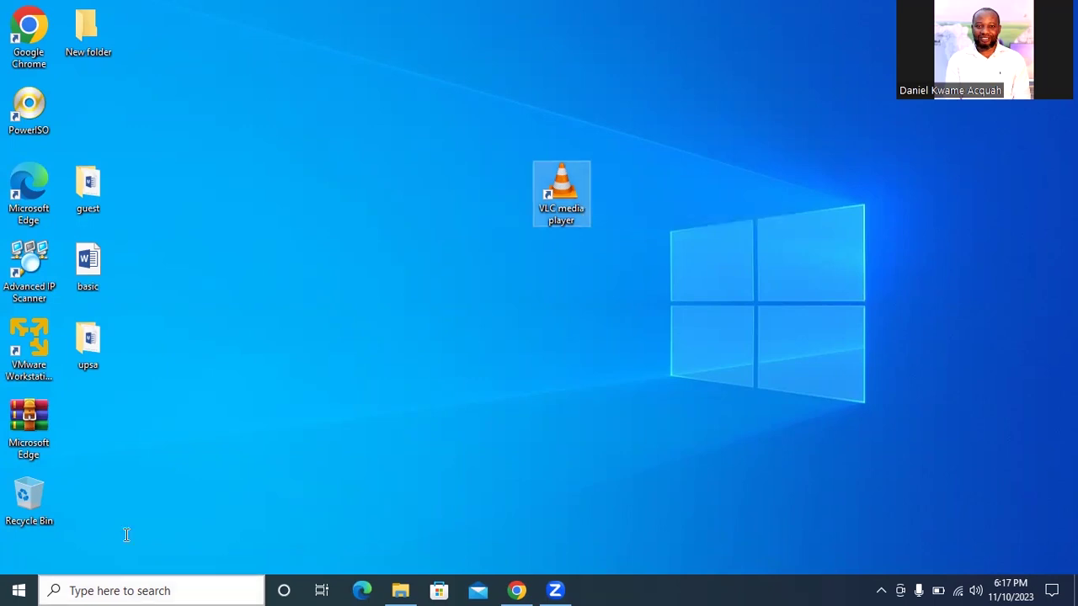
Search for 'control', open Control Panel and go to its Programs section
click(112, 589)
text(co)
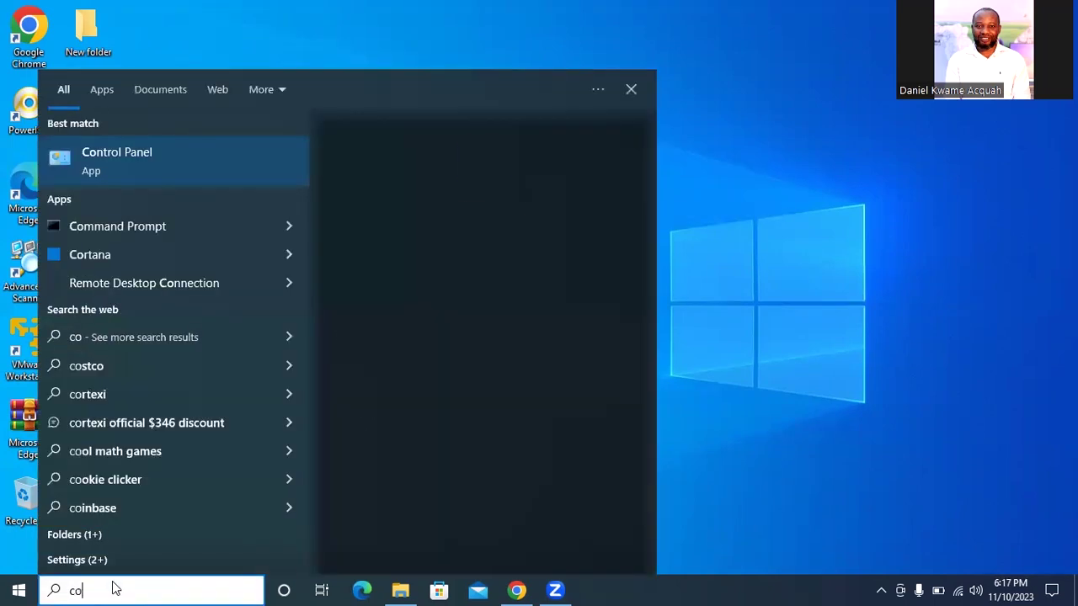
text(ntrol)
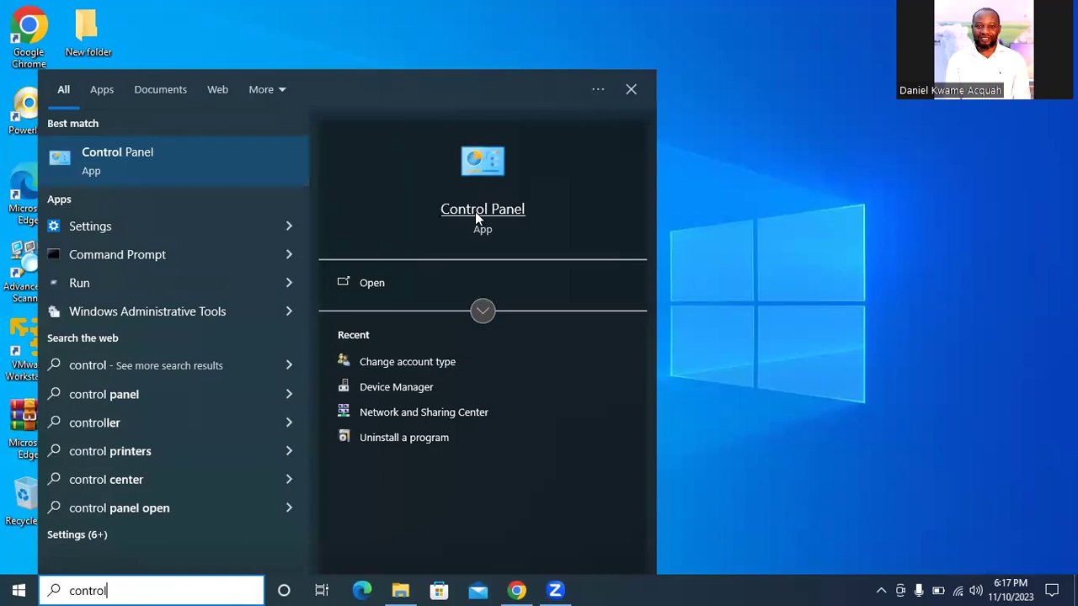
click(475, 214)
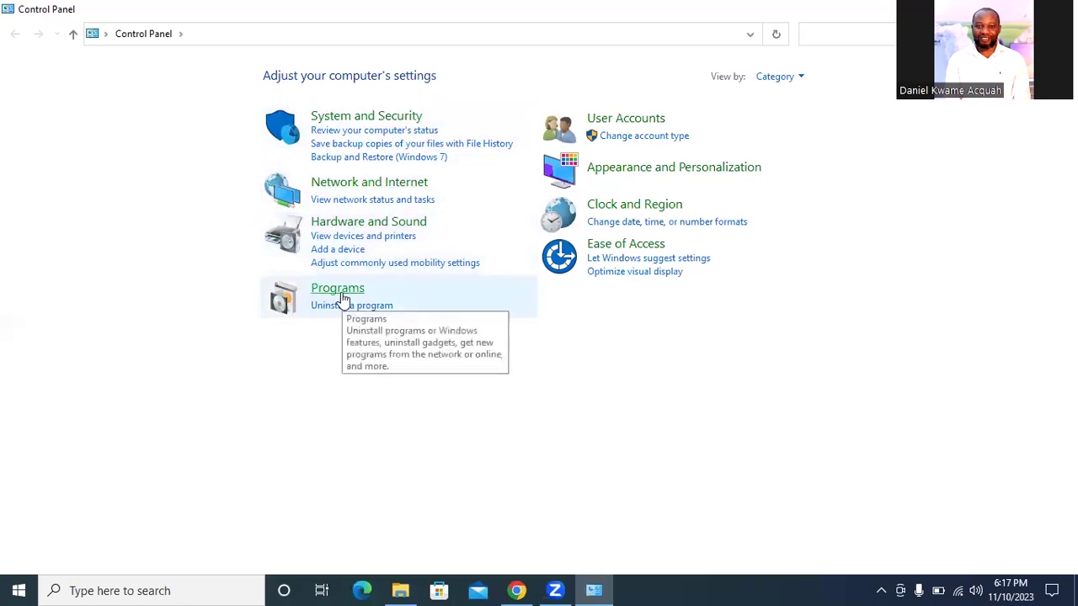
click(338, 289)
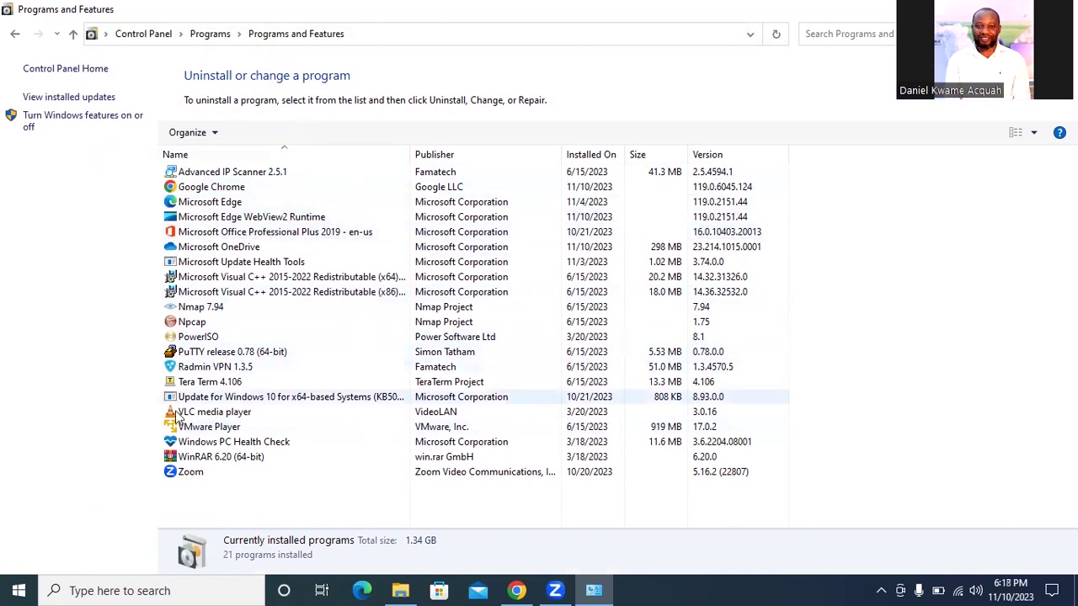
Remove VLC media player through Uninstall/Change, stepping through Next, Uninstall and Finish
click(196, 417)
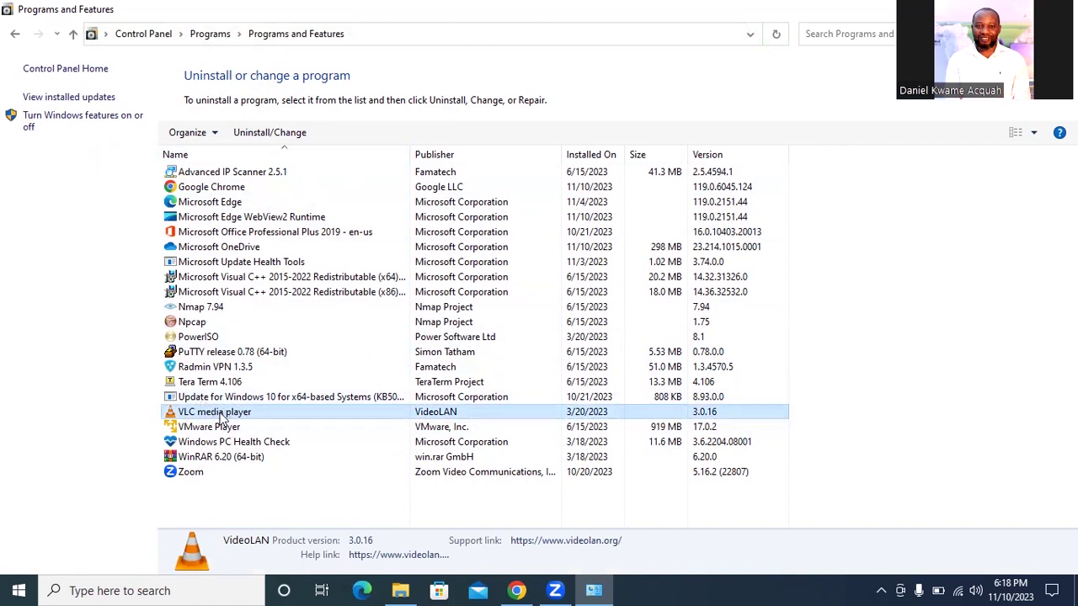
click(271, 133)
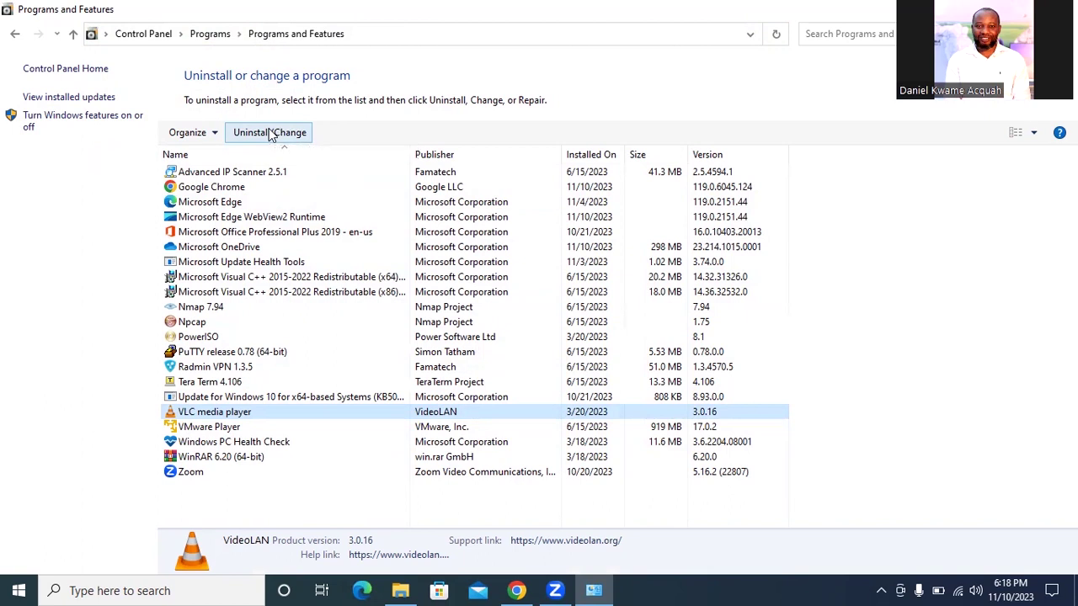
click(271, 133)
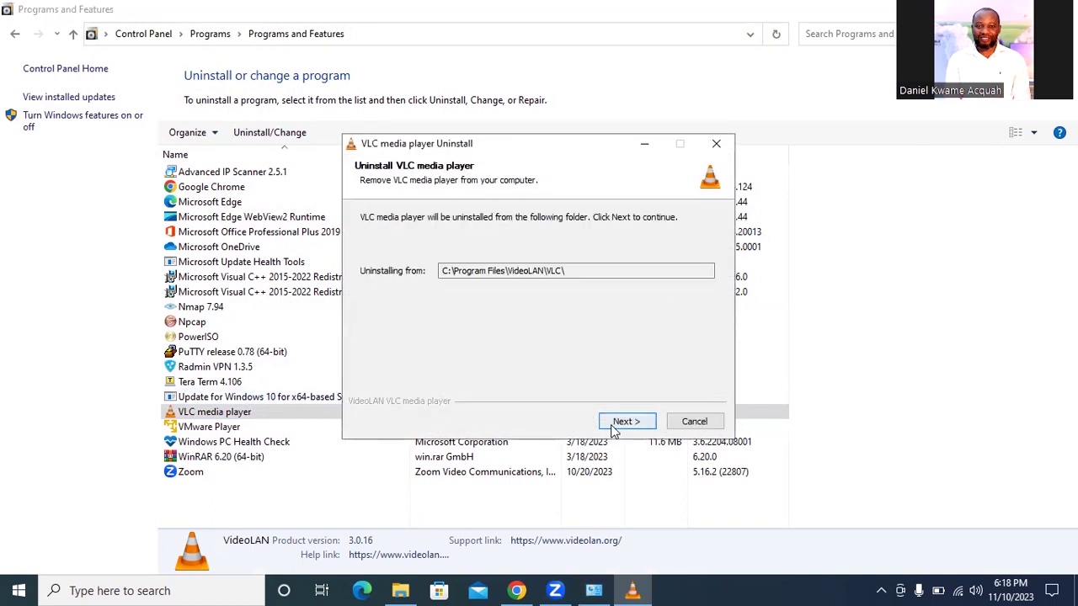
click(613, 426)
click(613, 426)
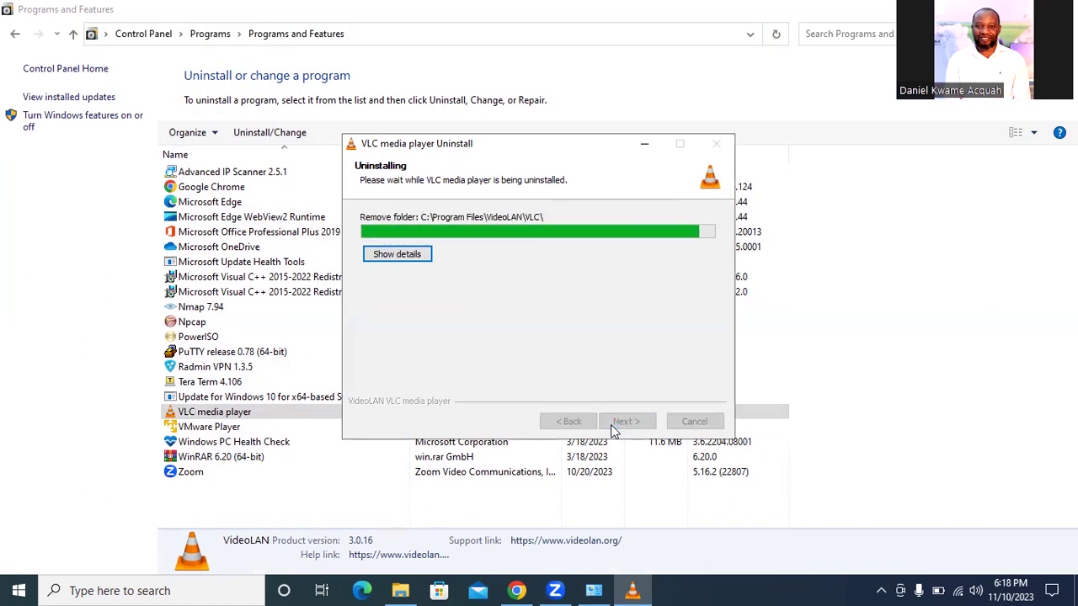
click(614, 428)
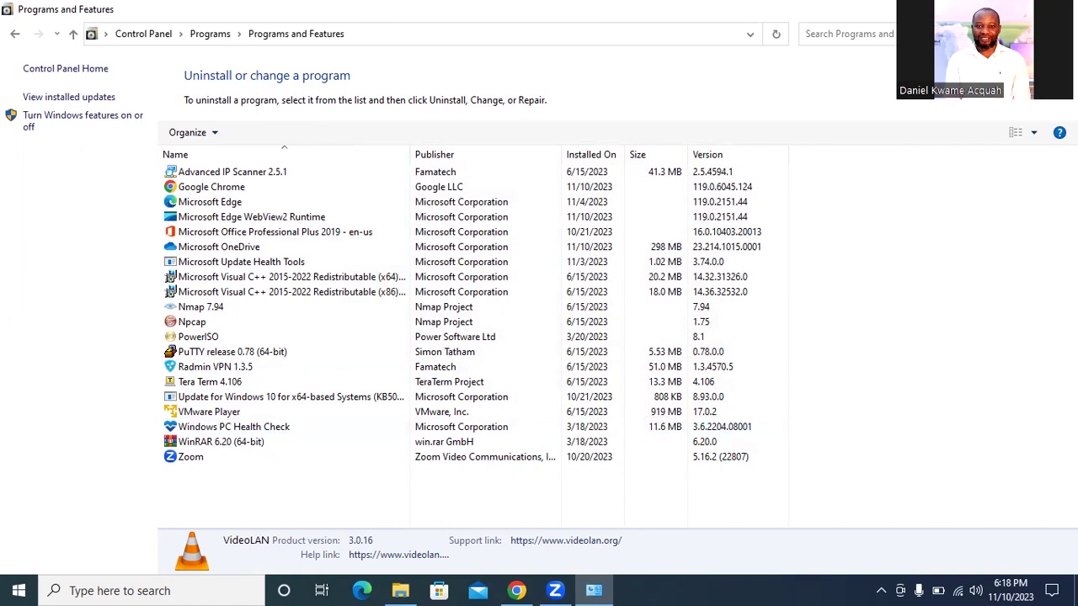
Minimize Control Panel to reveal the desktop and refresh the desktop
key(super+d)
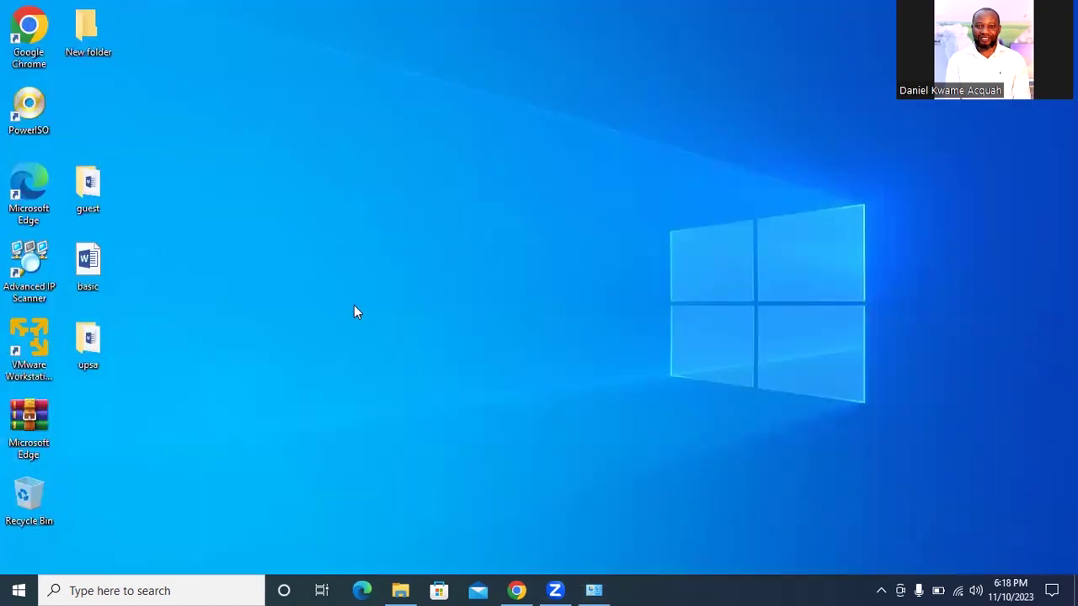
right_click(355, 311)
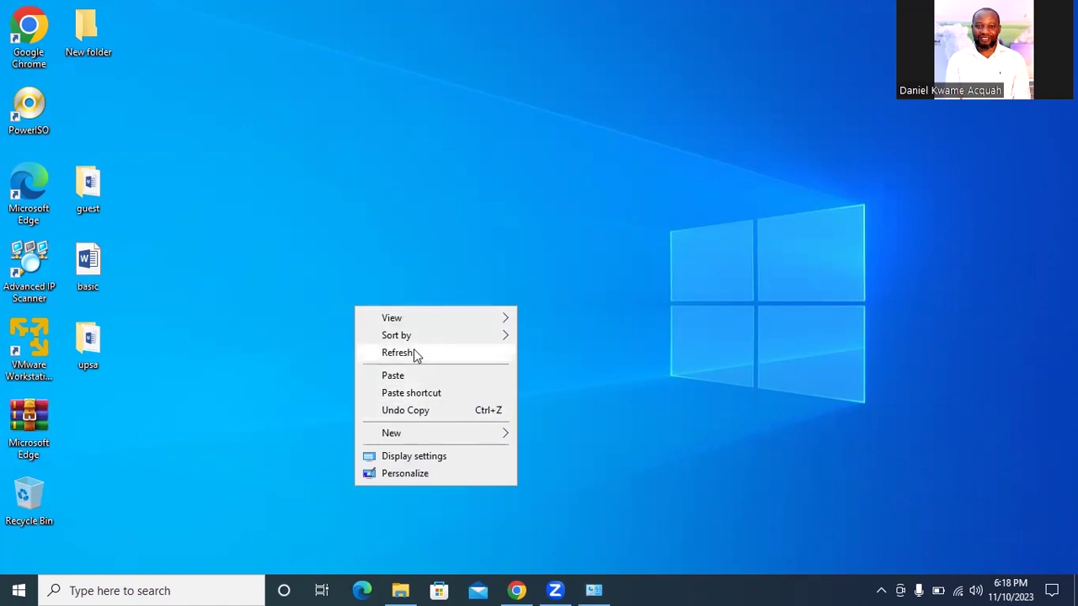
click(424, 360)
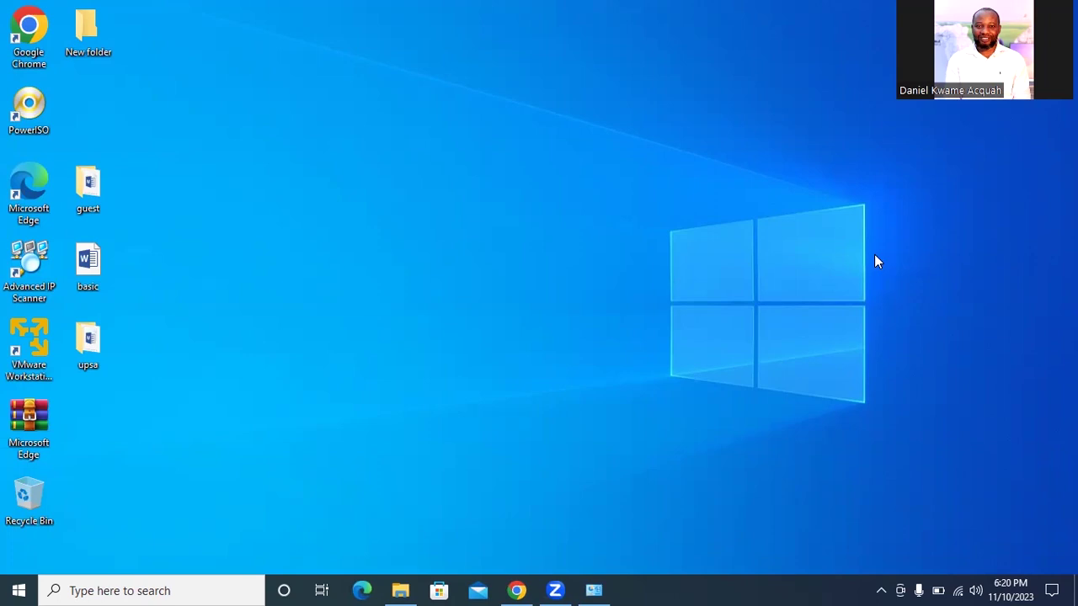
right_click(553, 279)
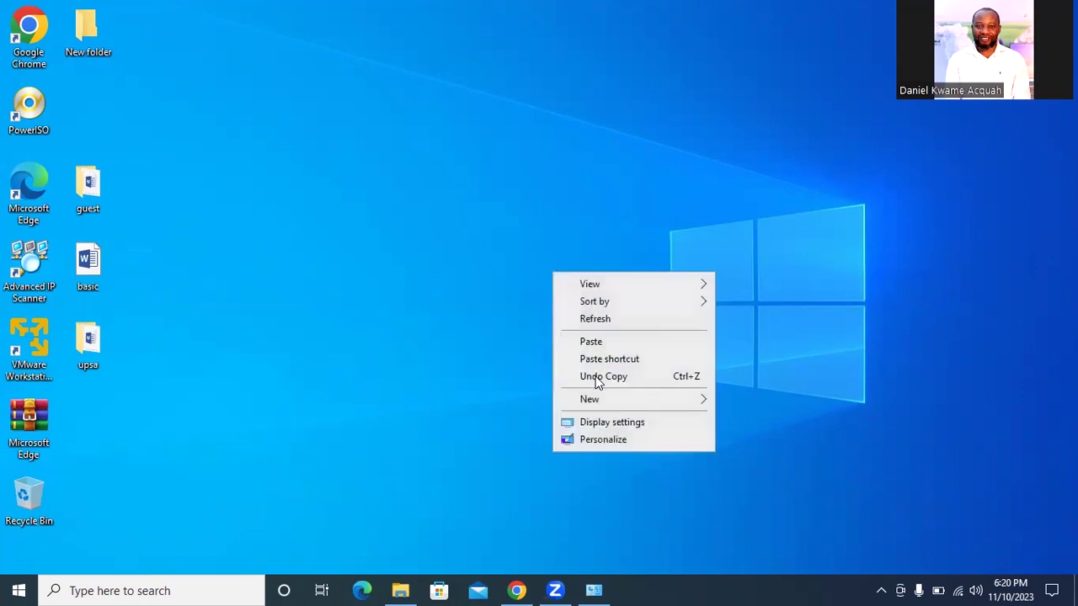
click(352, 268)
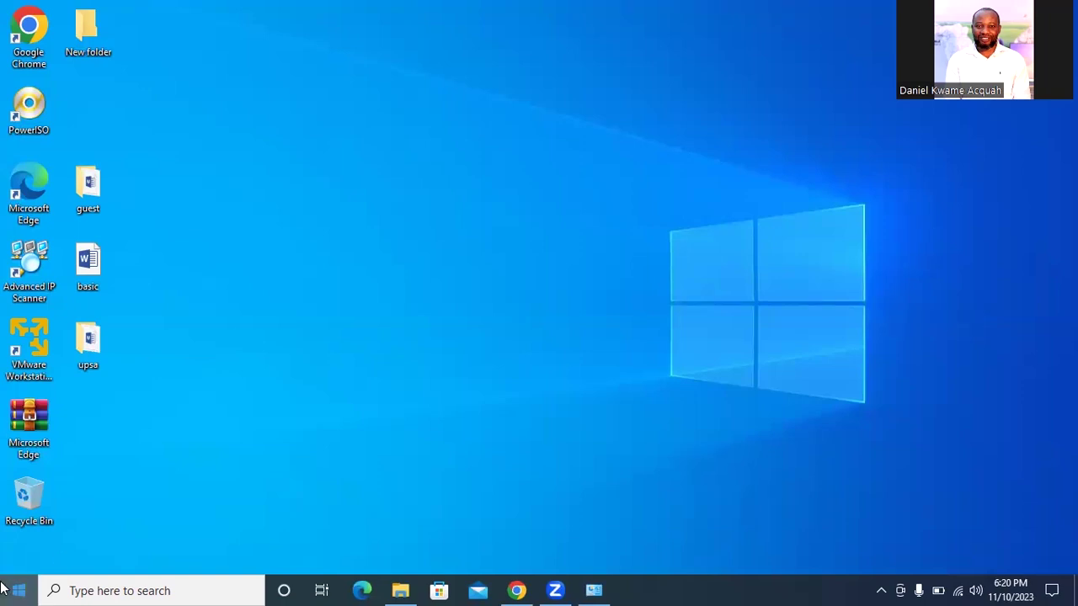
Launch the Settings app from the gear icon in the Start menu
click(4, 589)
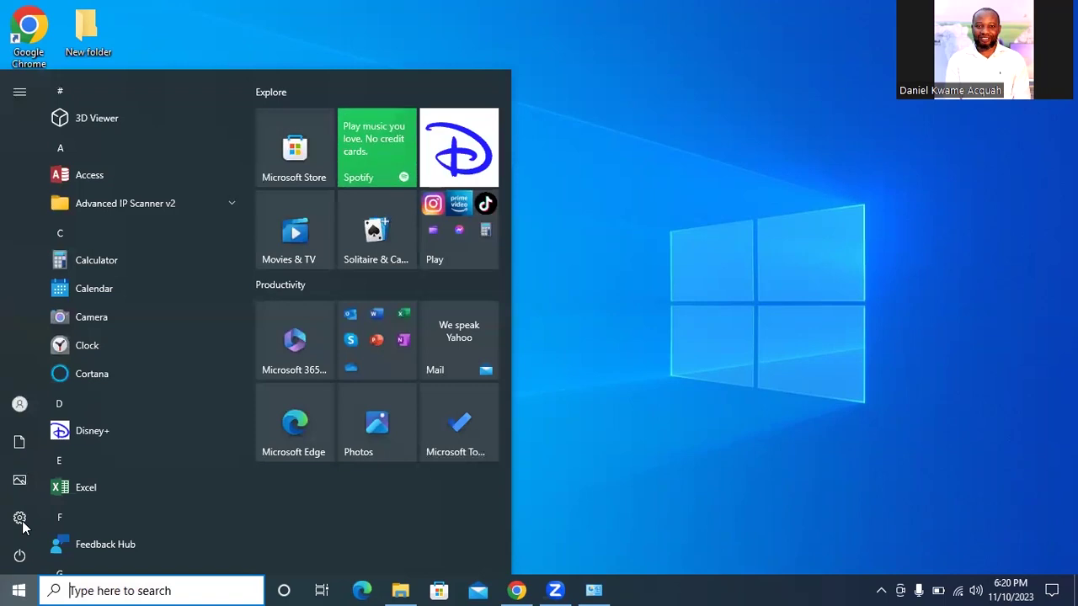
mouse_move(22, 521)
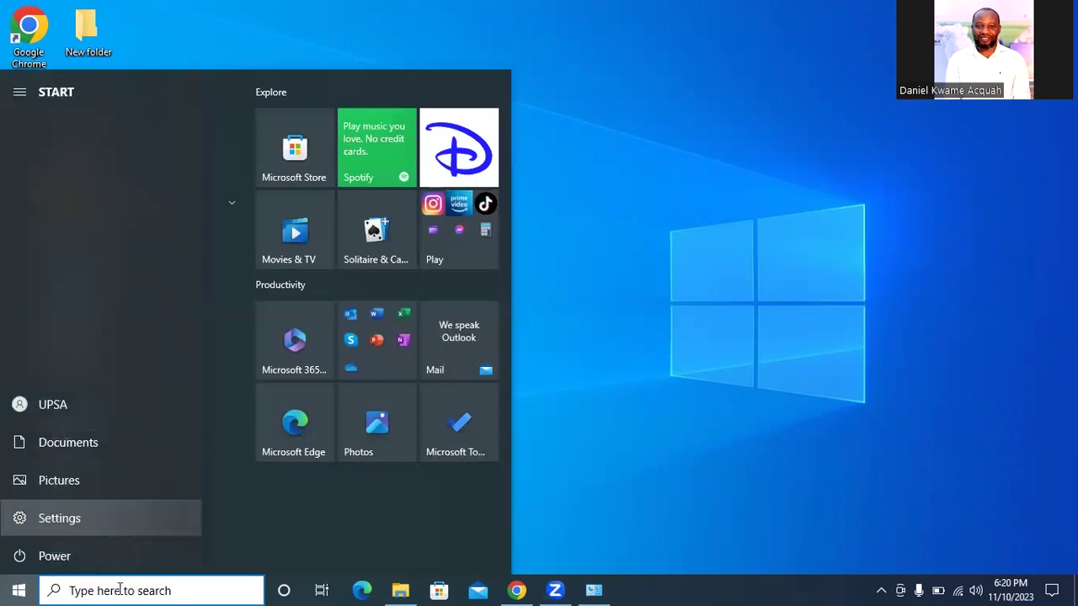
click(120, 589)
click(18, 589)
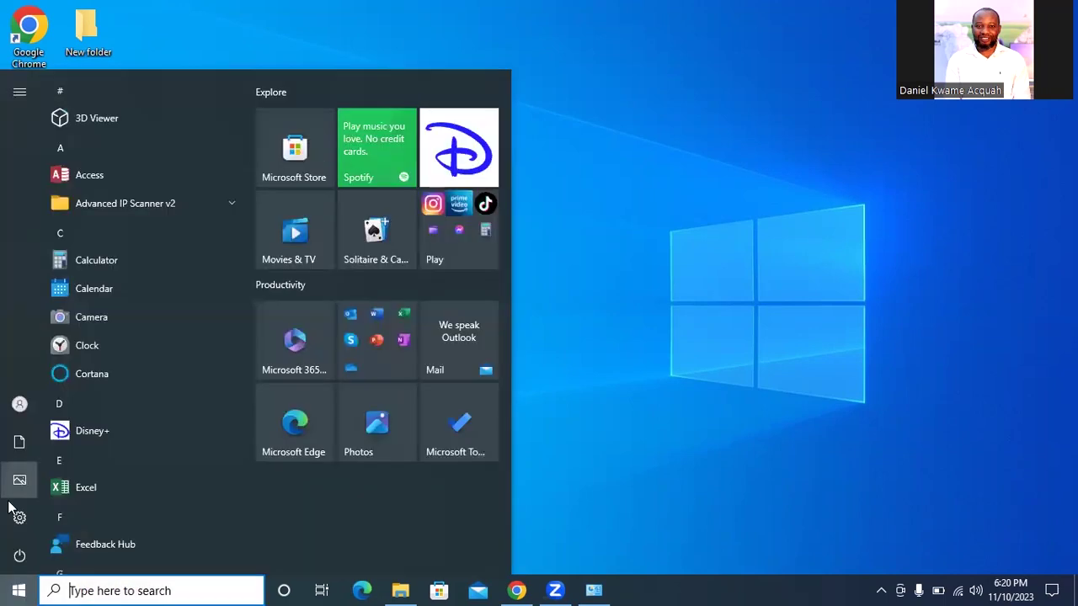
click(9, 516)
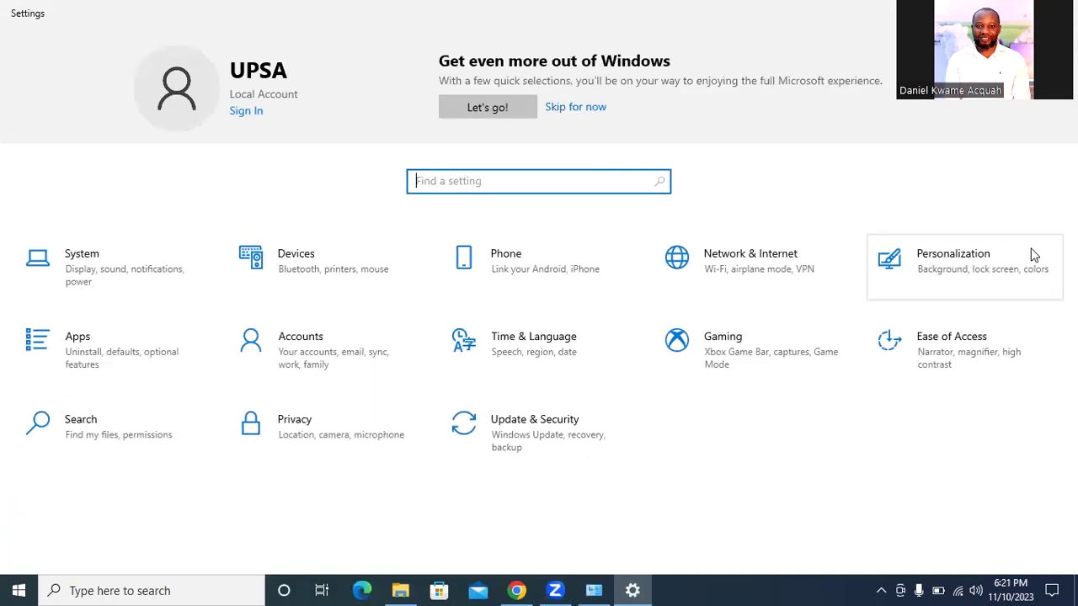
Go to Personalization > Background and browse for a picture file
click(981, 258)
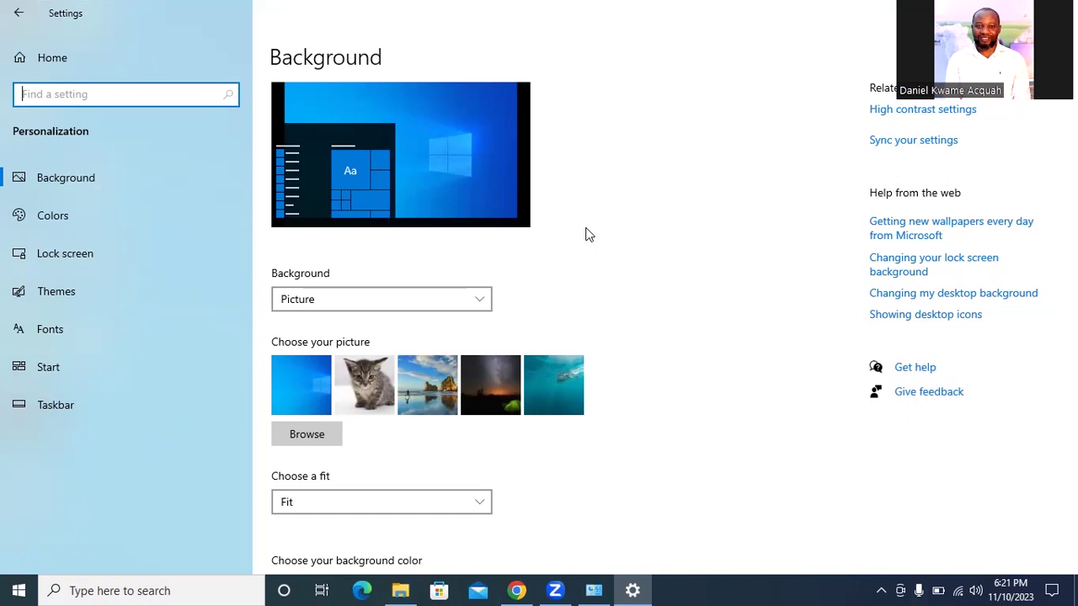
click(79, 175)
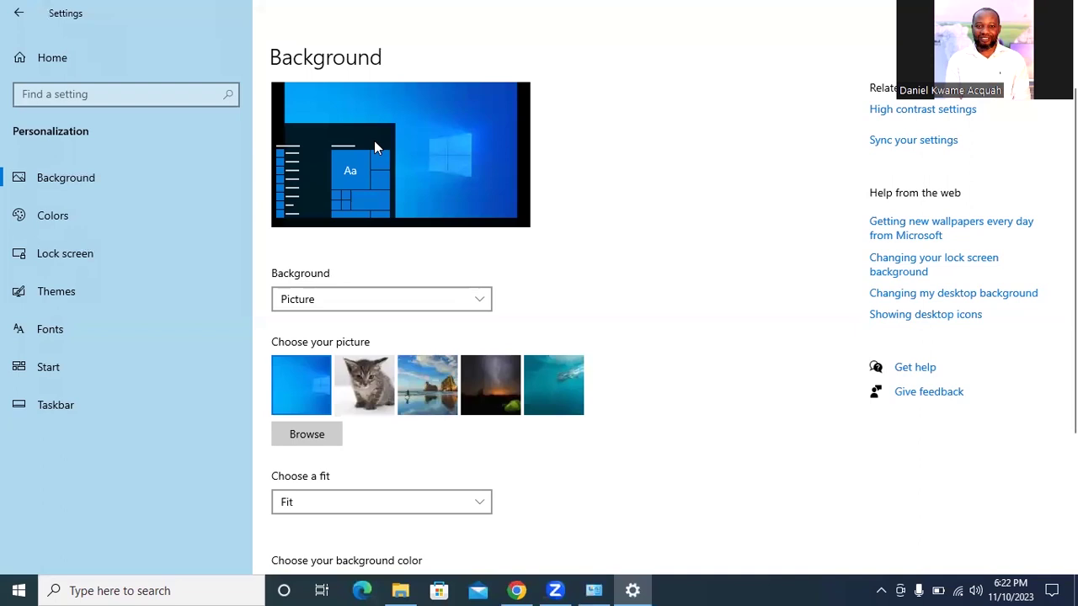
click(304, 435)
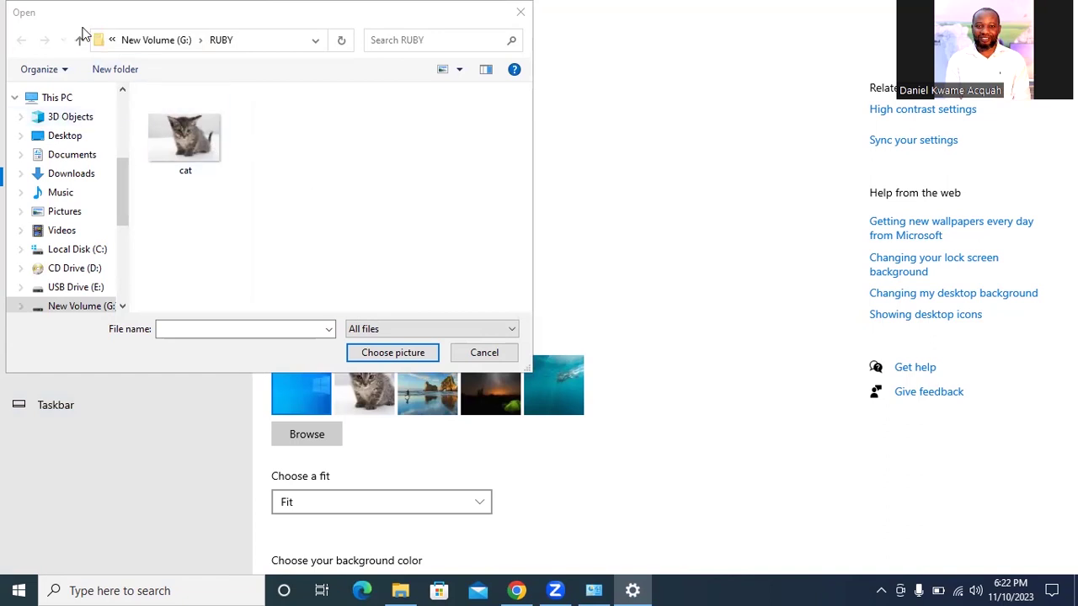
Look through Downloads, Documents, Desktop, Pictures, Videos and 3D Objects in the file picker, then cancel
click(53, 23)
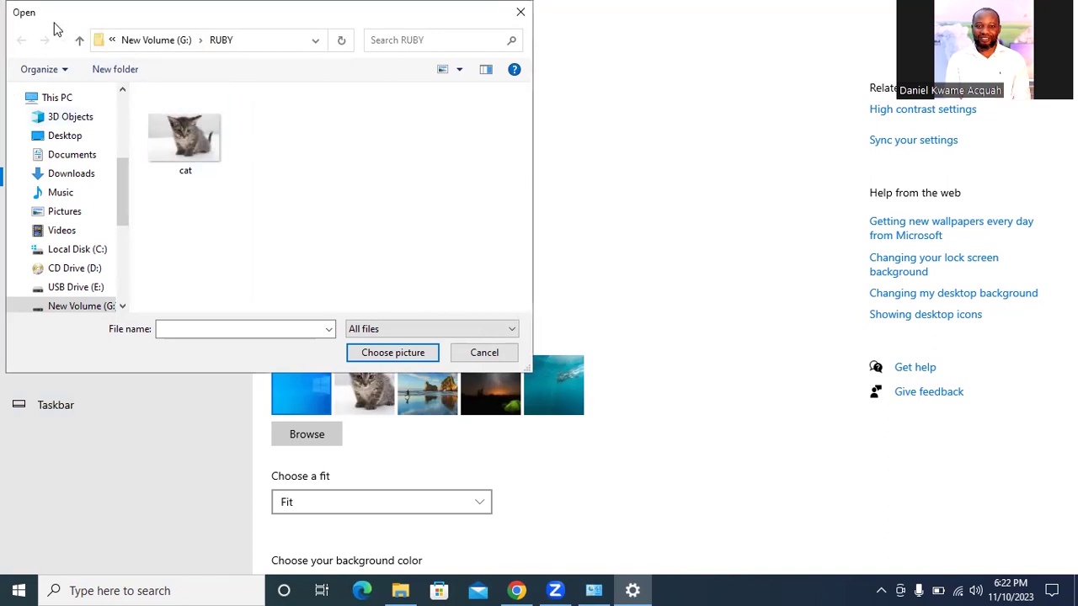
drag(54, 25, 241, 117)
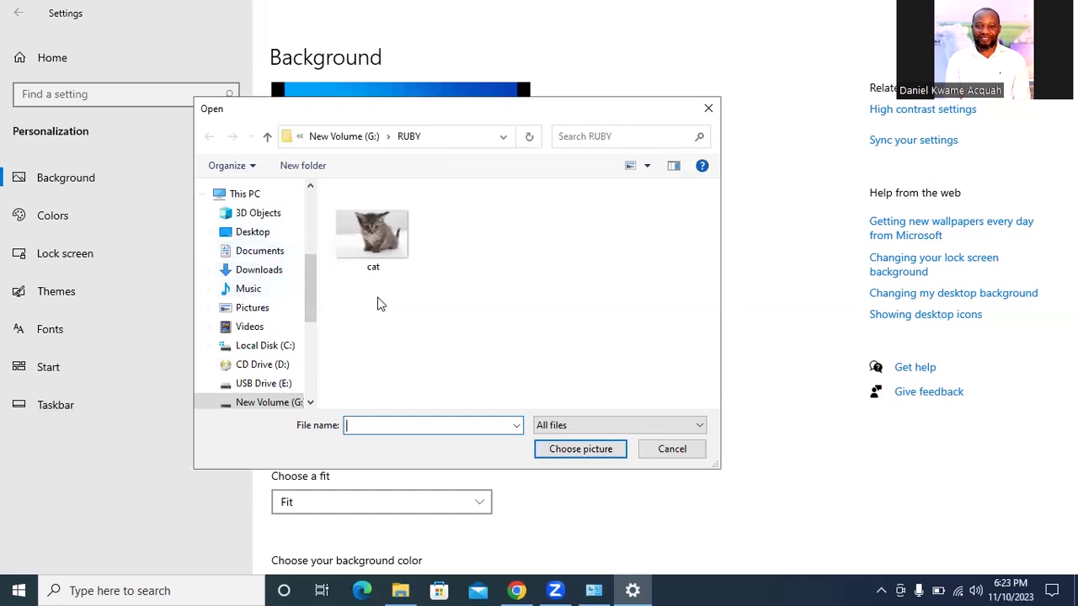
click(254, 270)
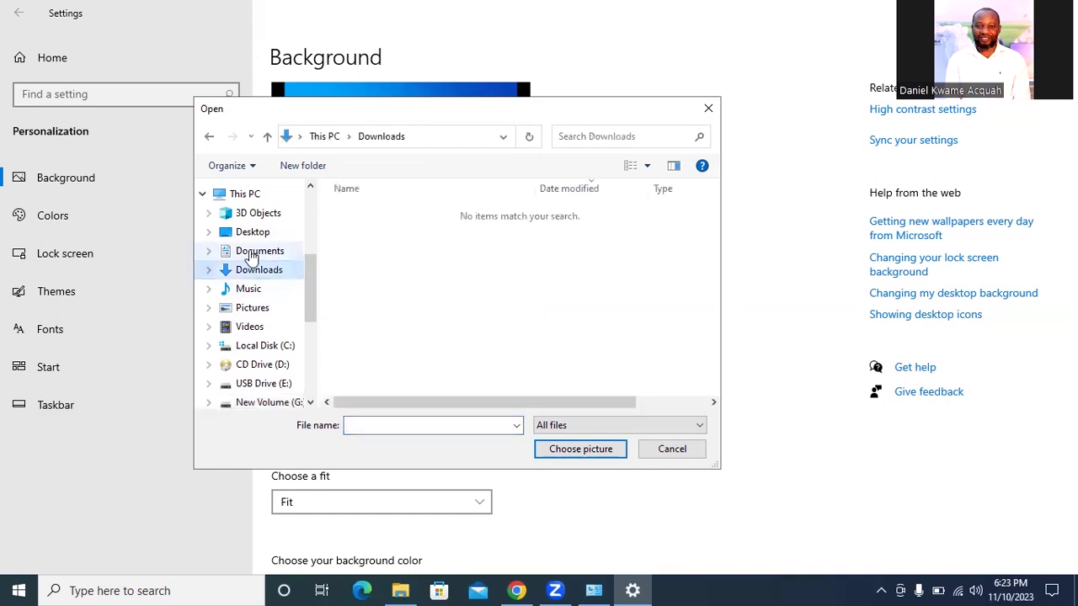
click(254, 251)
click(254, 232)
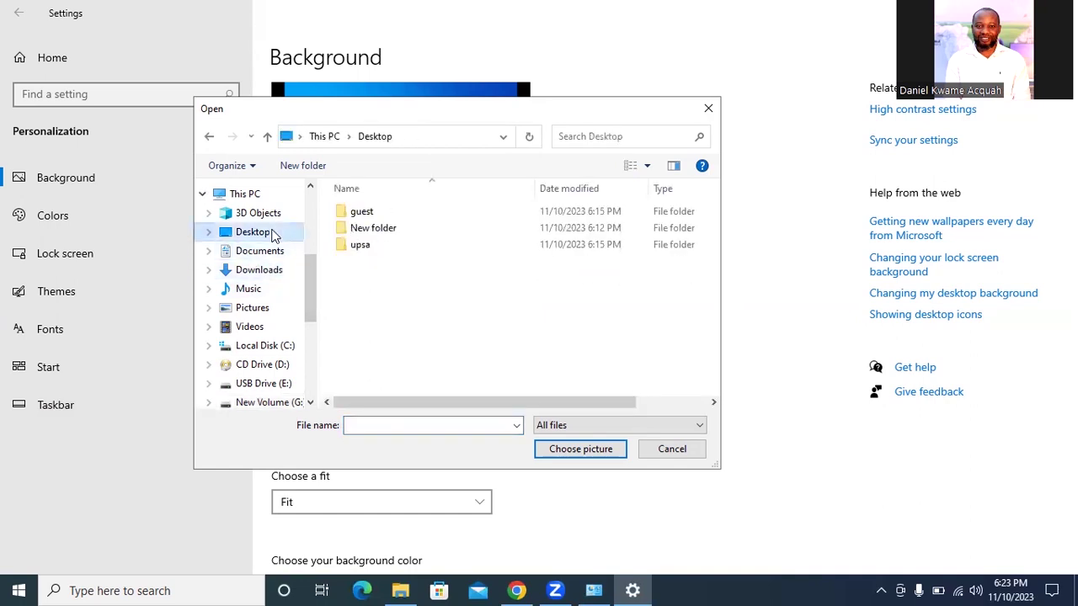
click(241, 308)
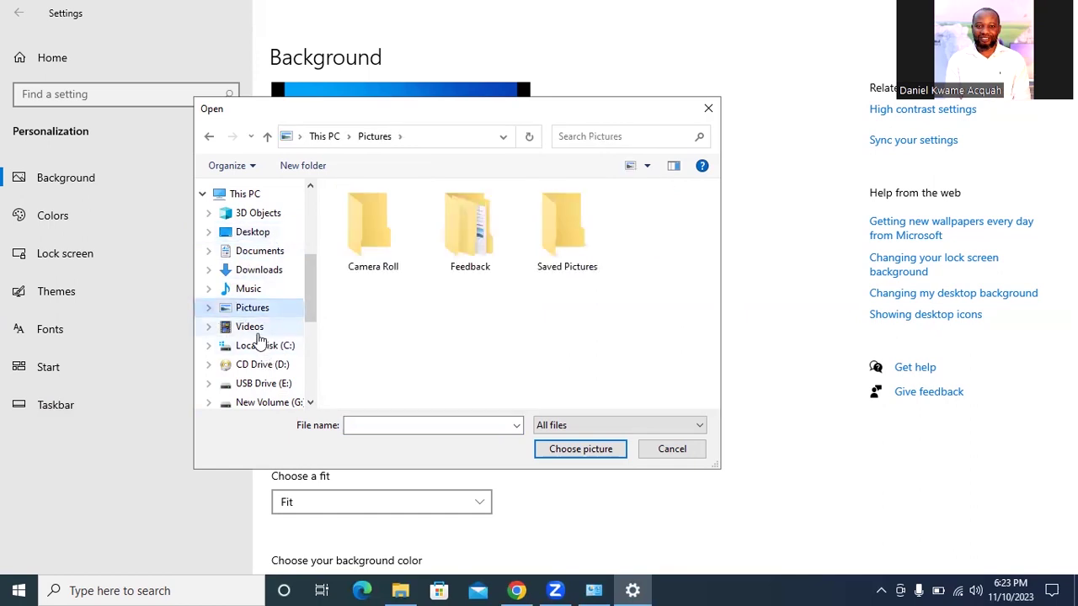
click(255, 330)
click(264, 215)
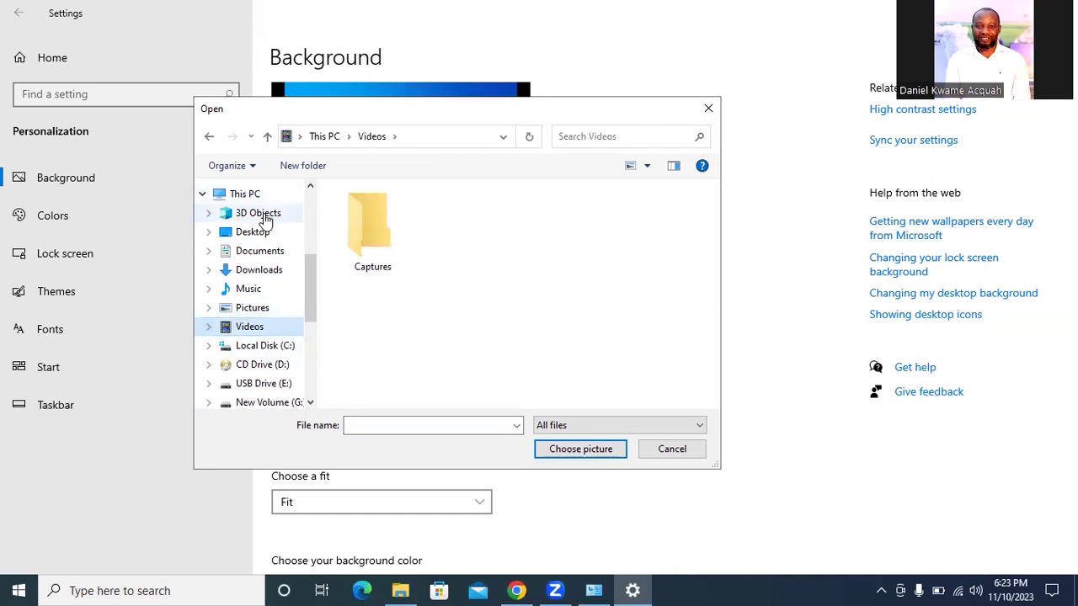
click(243, 192)
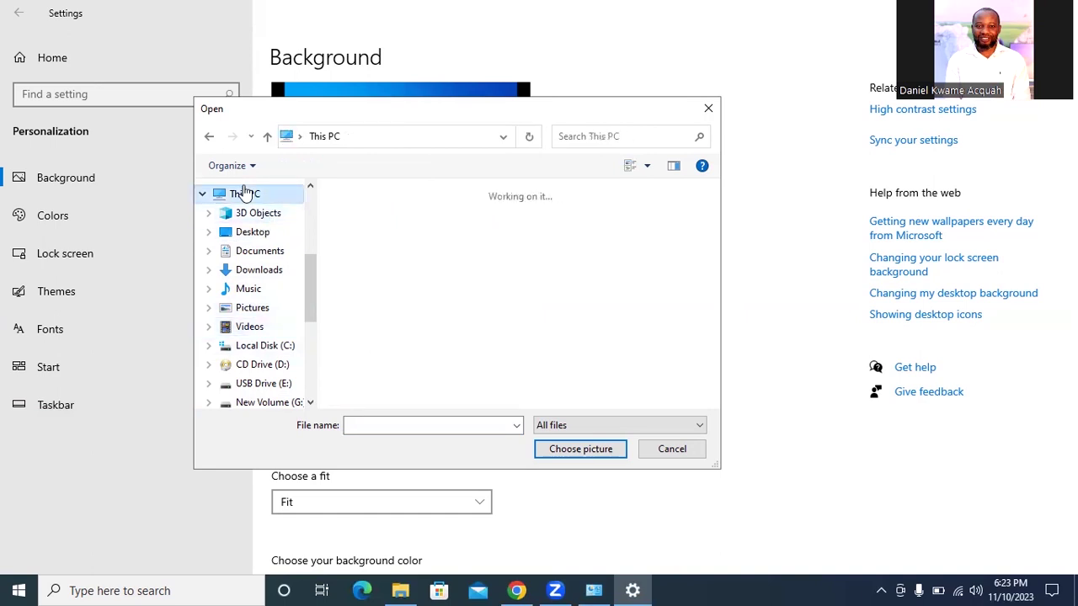
click(260, 250)
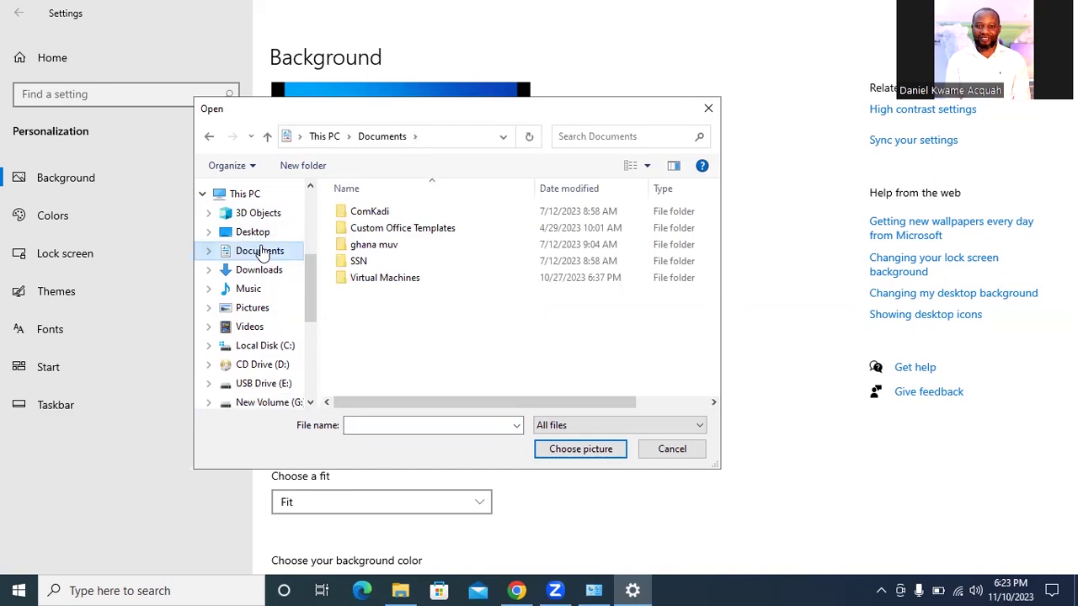
click(714, 112)
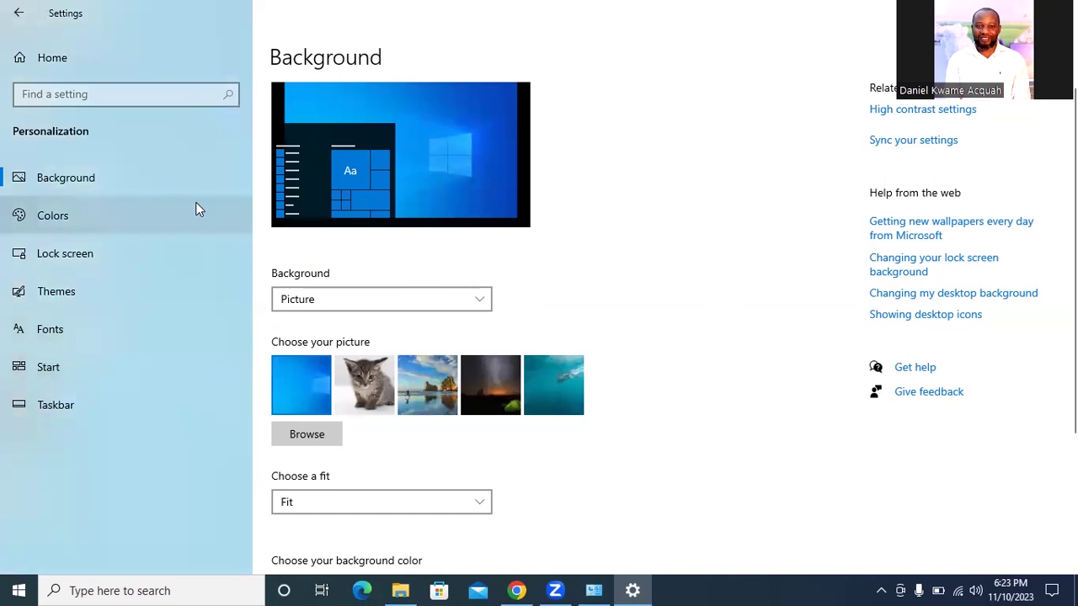
Browse again and choose the cat image from RUBY as the desktop background
click(310, 437)
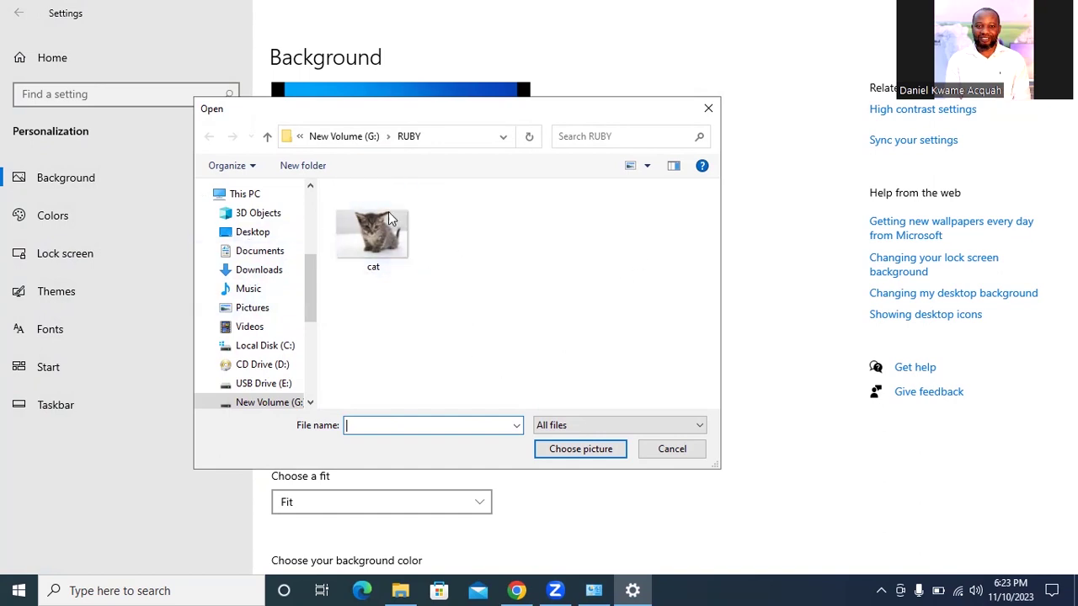
click(382, 250)
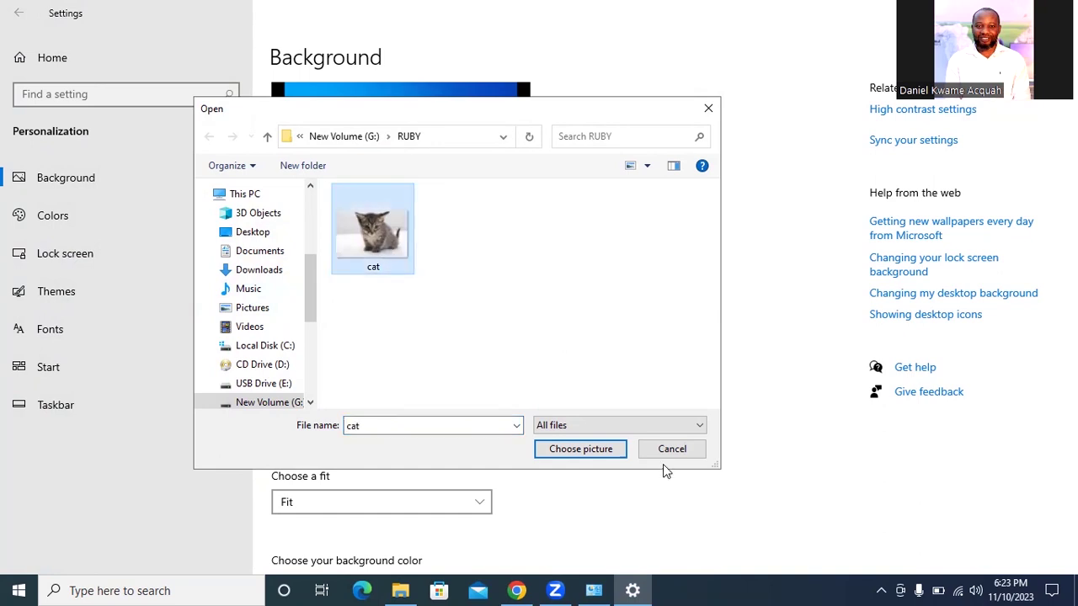
click(594, 447)
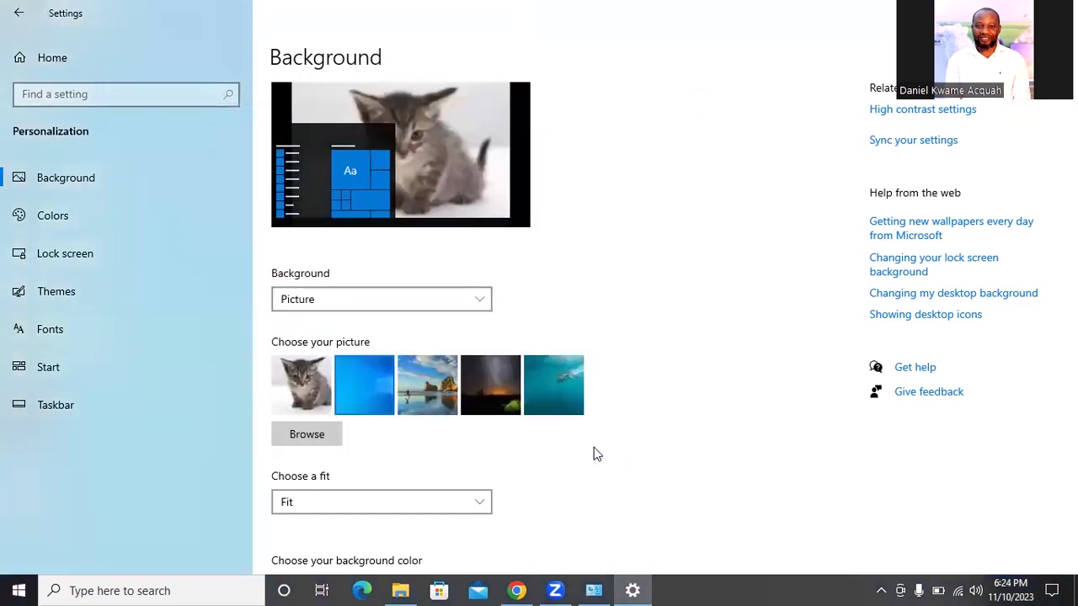
Show the desktop with its new cat wallpaper, then open File Explorer from the taskbar
key(super+d)
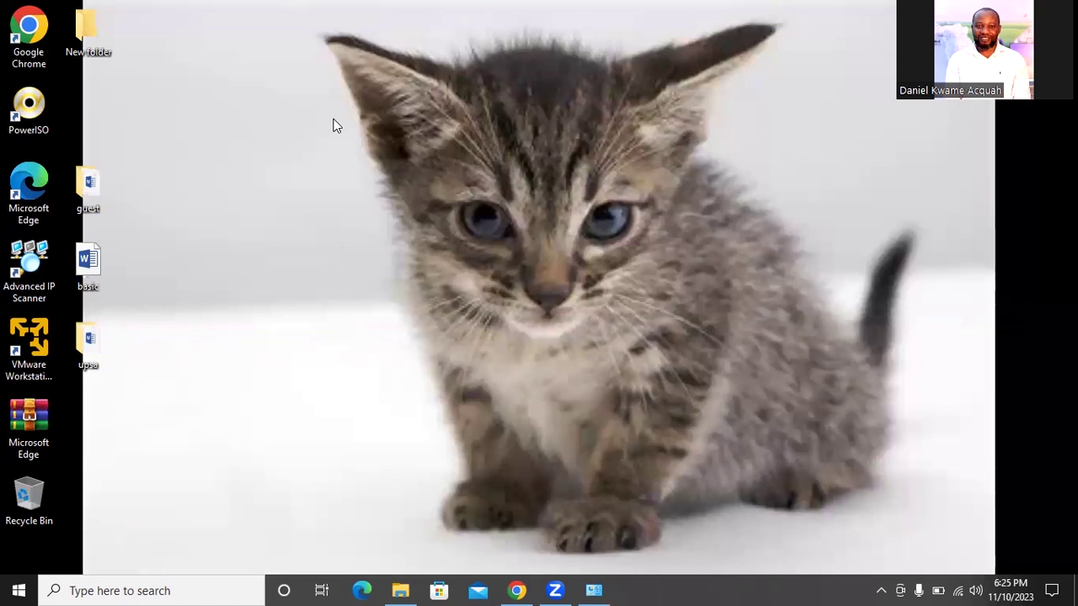
click(399, 589)
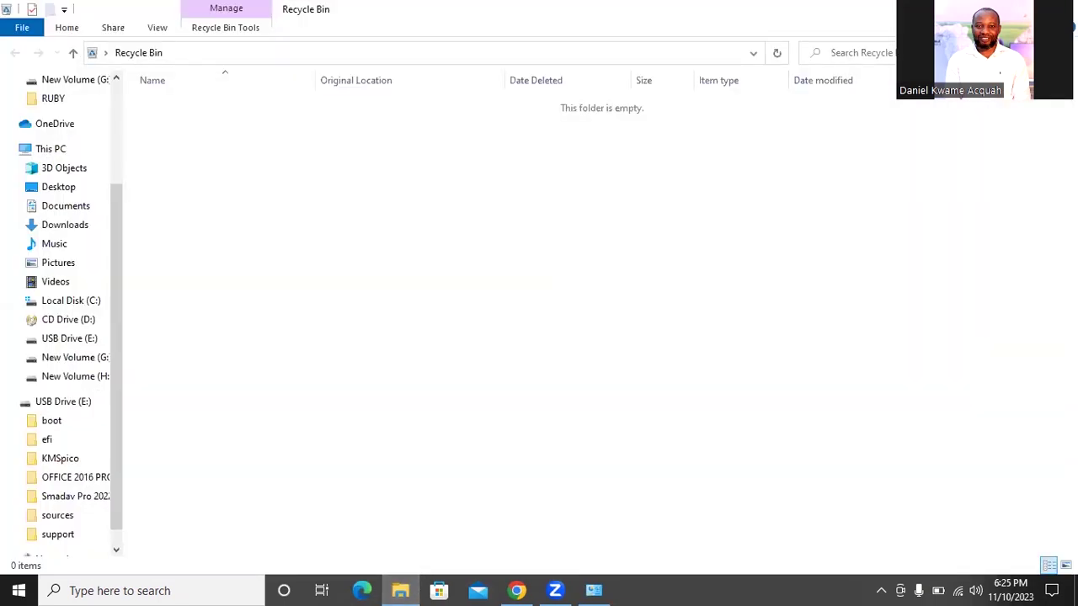
click(399, 588)
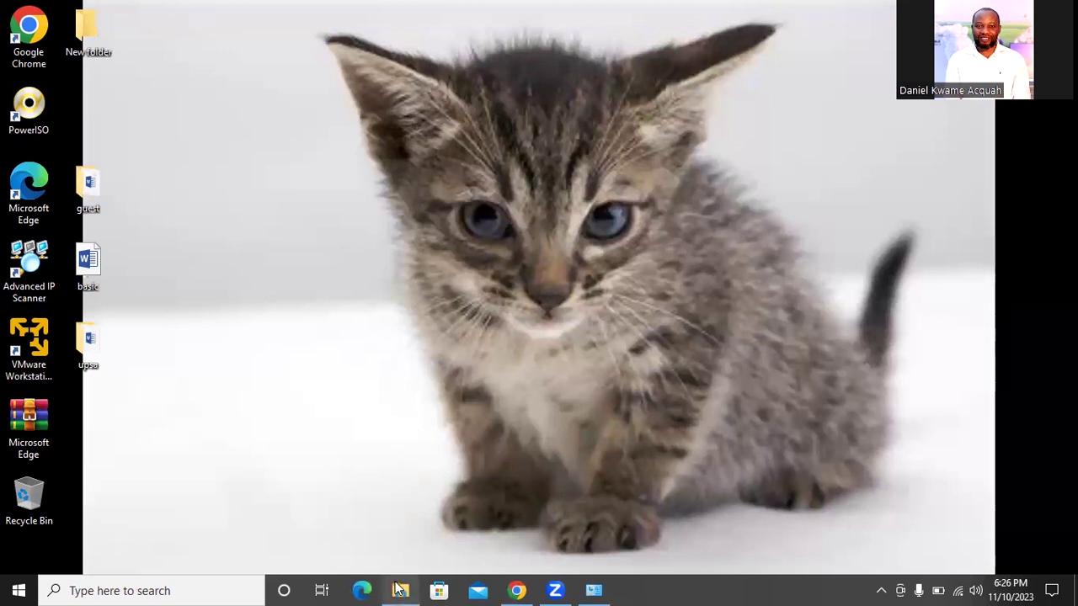
click(399, 589)
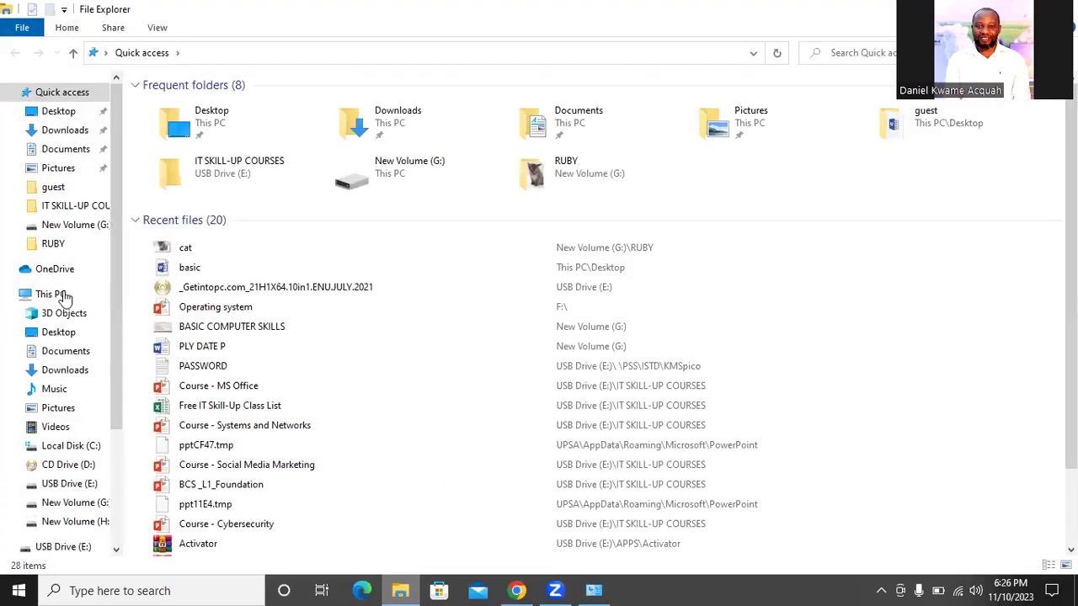
click(66, 299)
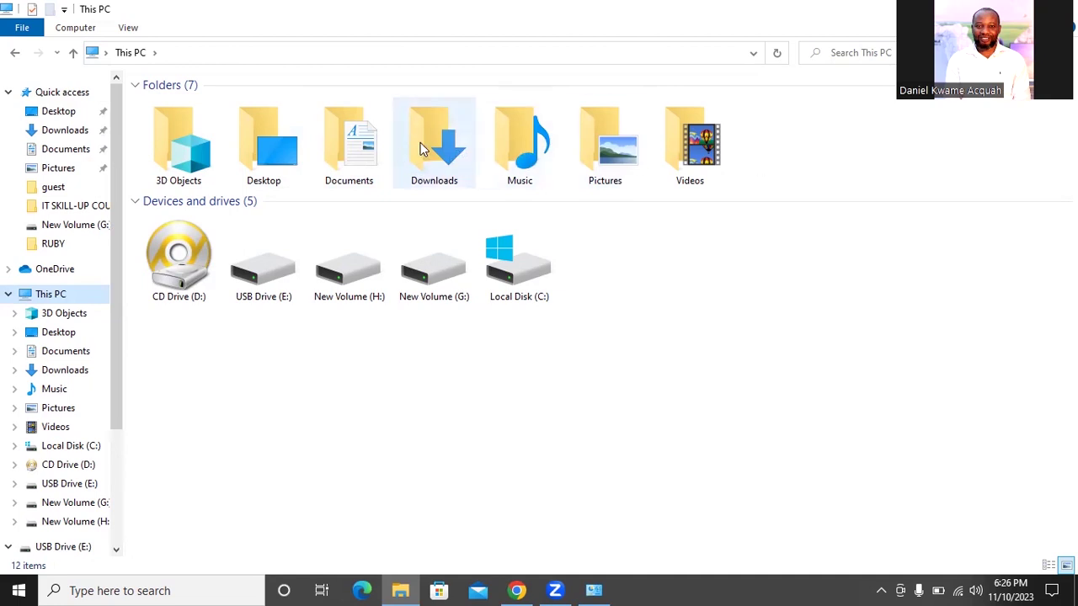
click(64, 133)
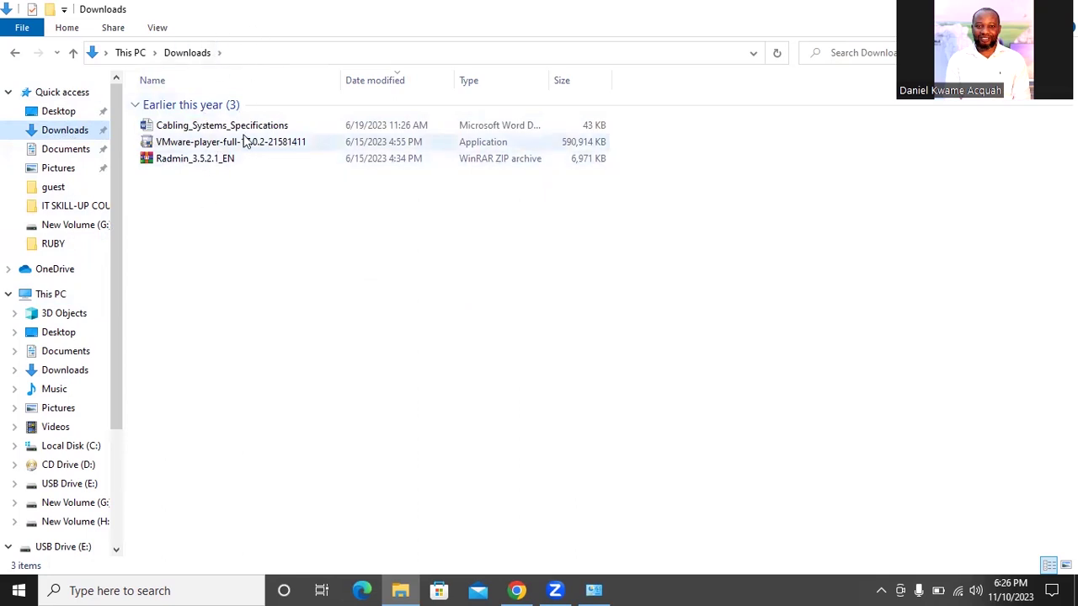
mouse_move(247, 145)
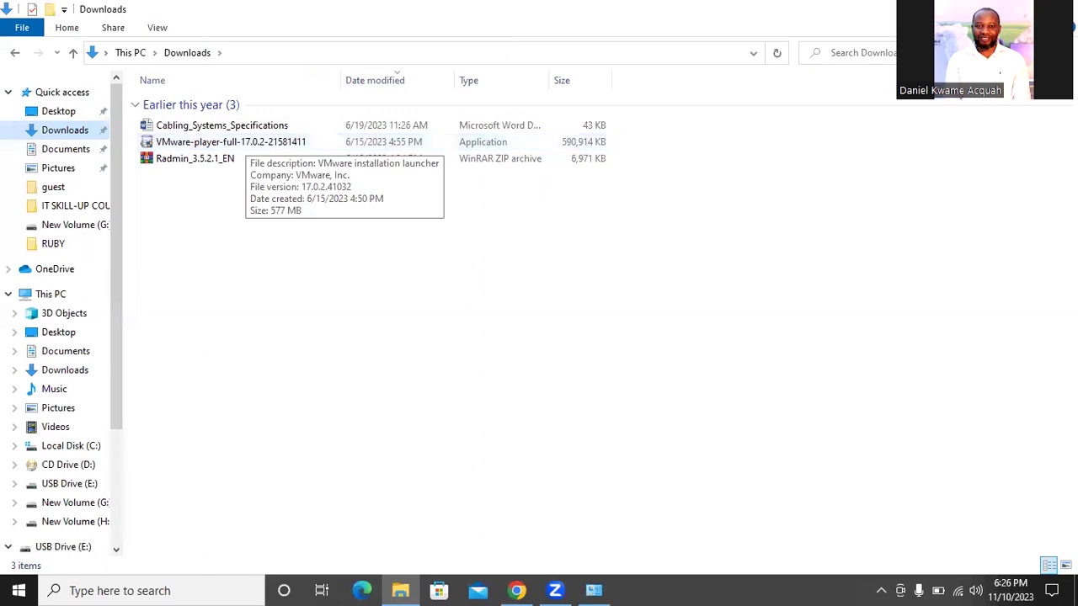
key(super+d)
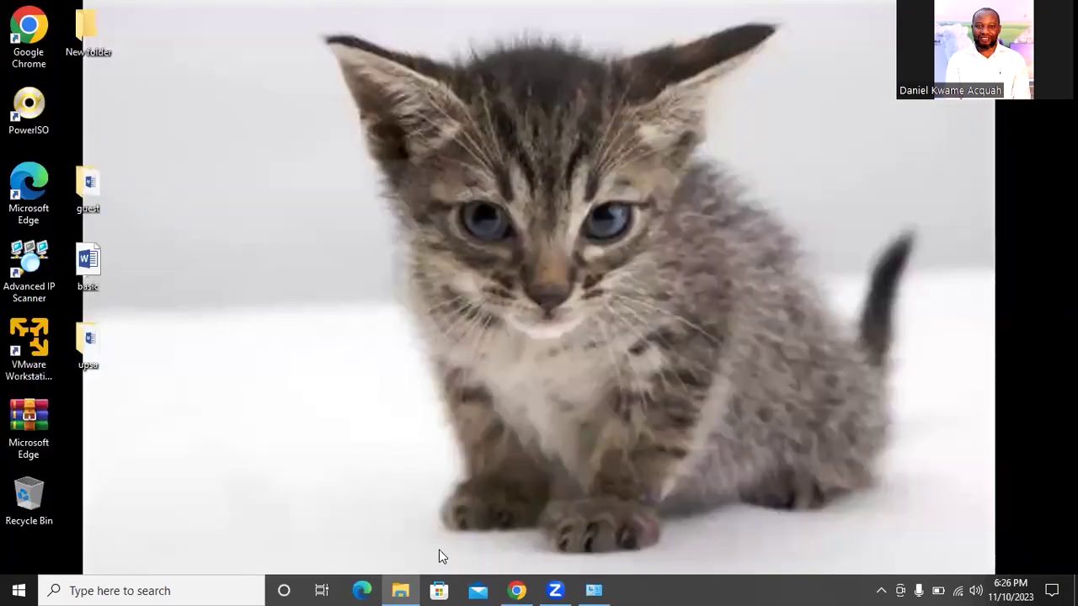
key(super+d)
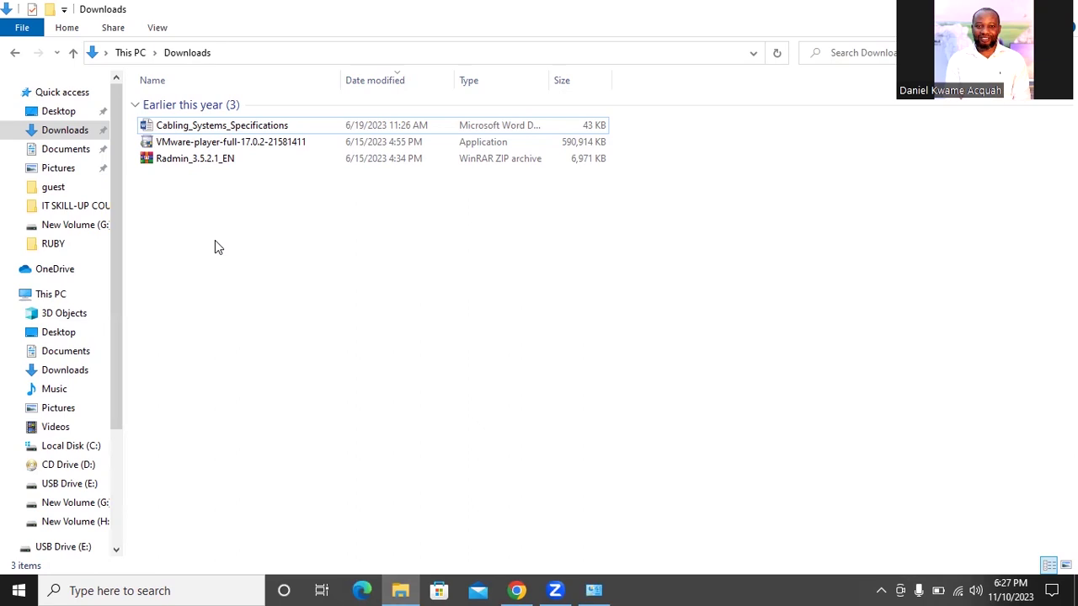
Select all three files in Downloads and cut them, then show the desktop
drag(215, 240, 212, 126)
click(252, 242)
key(ctrl+a)
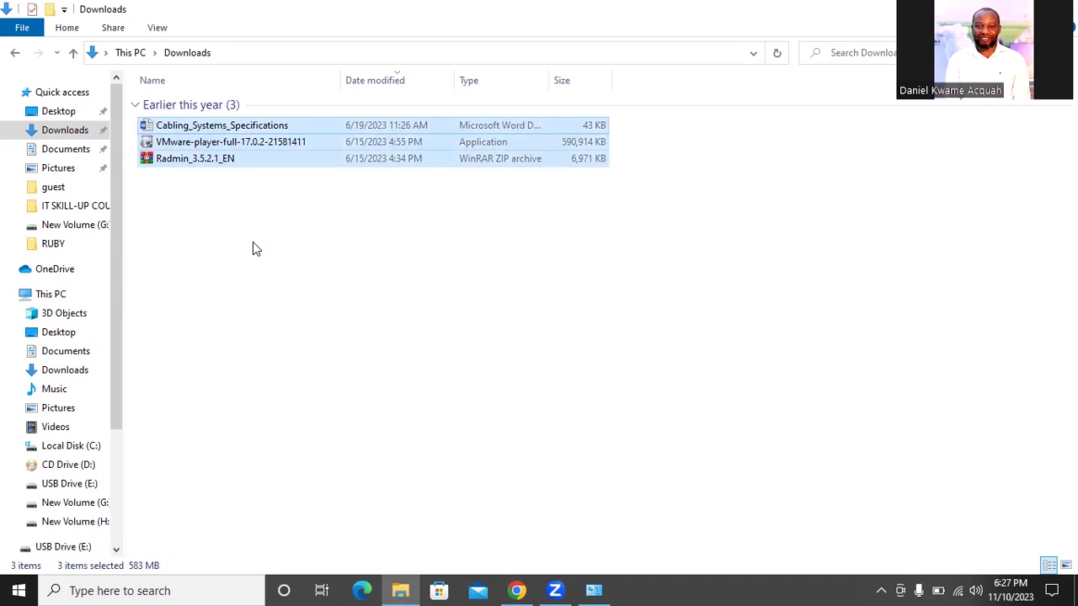
click(780, 368)
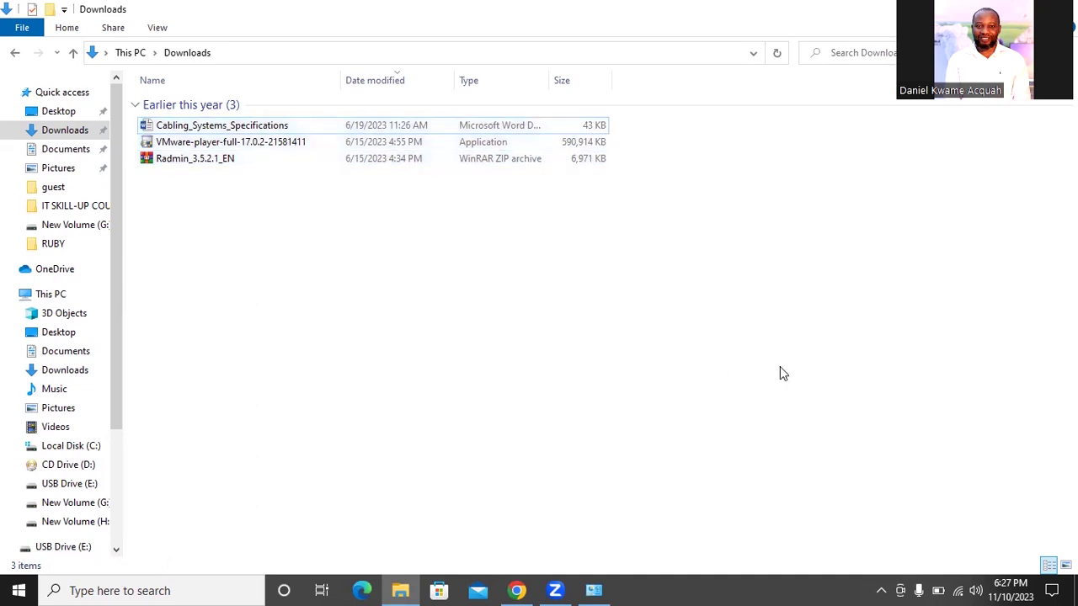
key(ctrl+a)
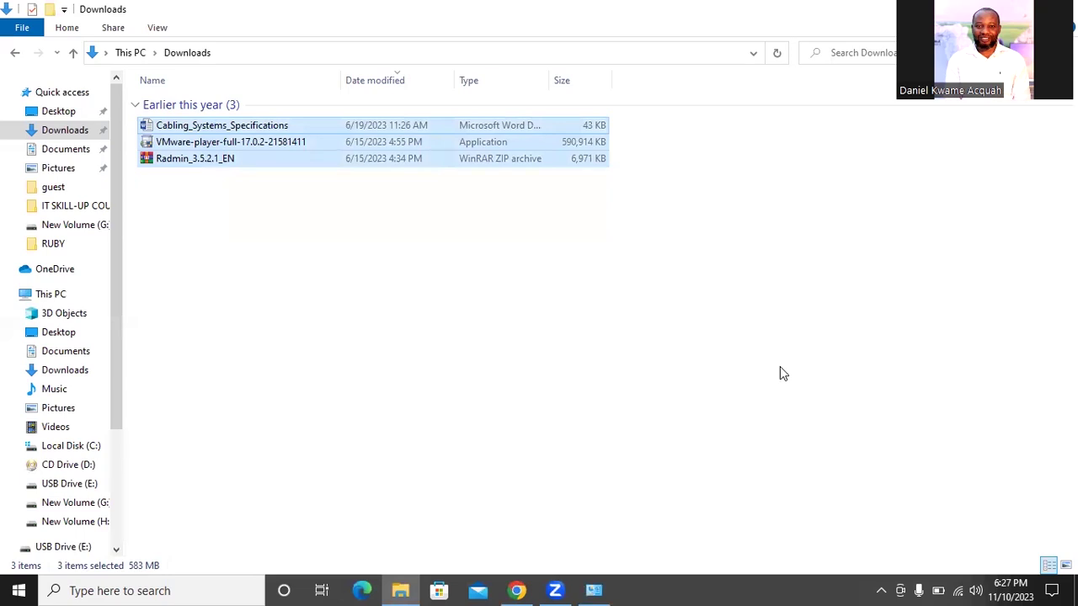
click(396, 279)
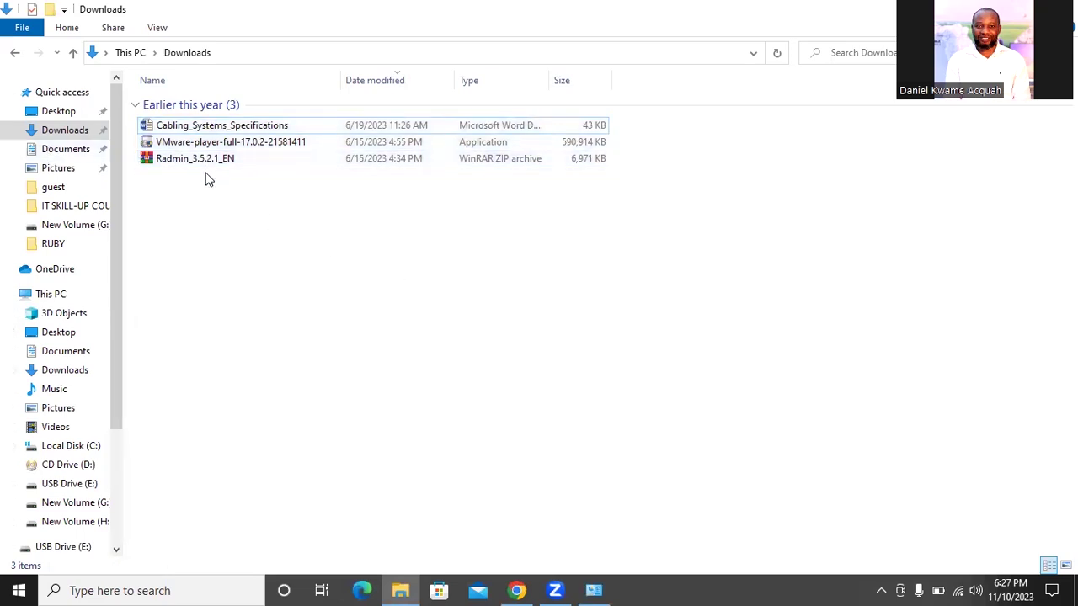
drag(207, 174, 208, 118)
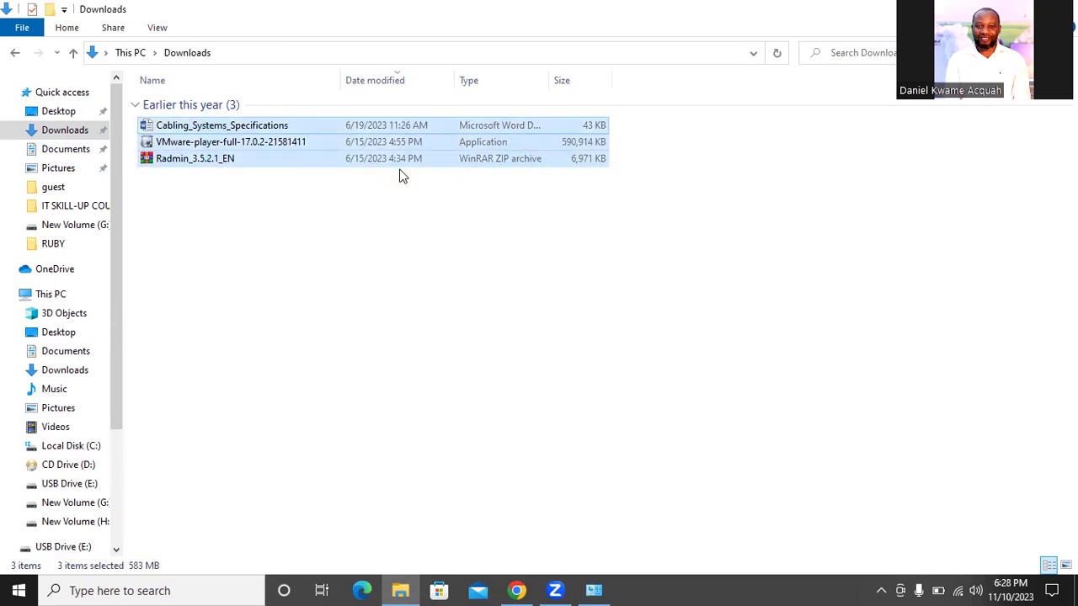
right_click(254, 149)
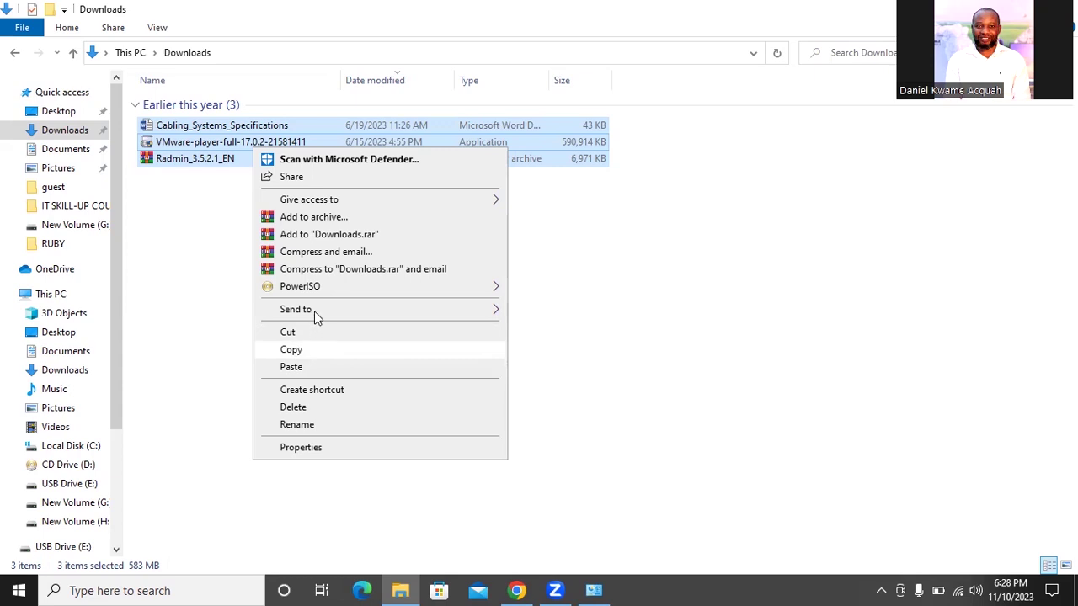
click(295, 335)
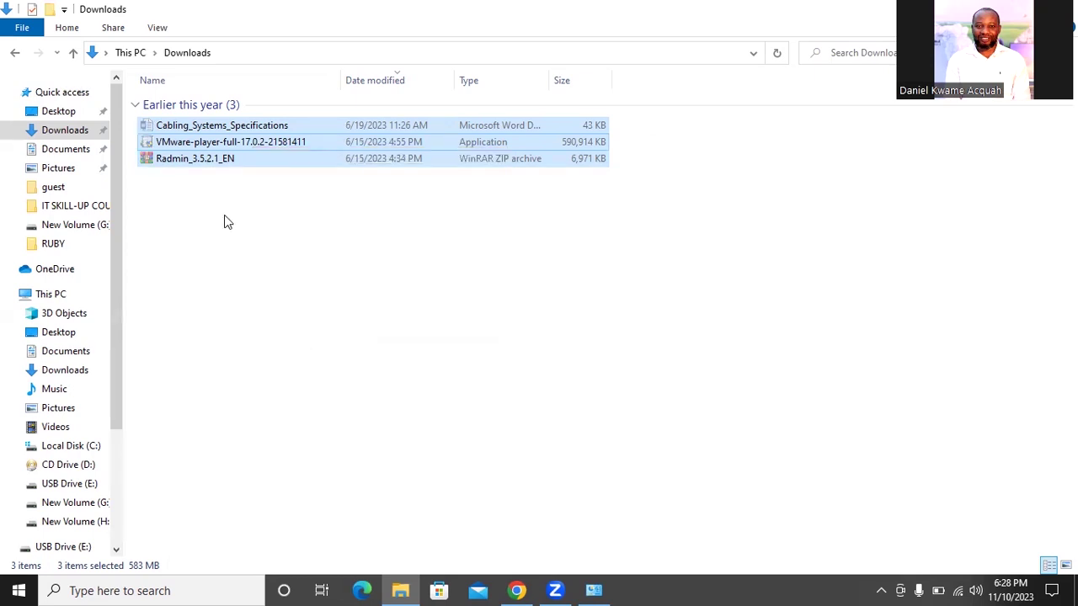
key(super+d)
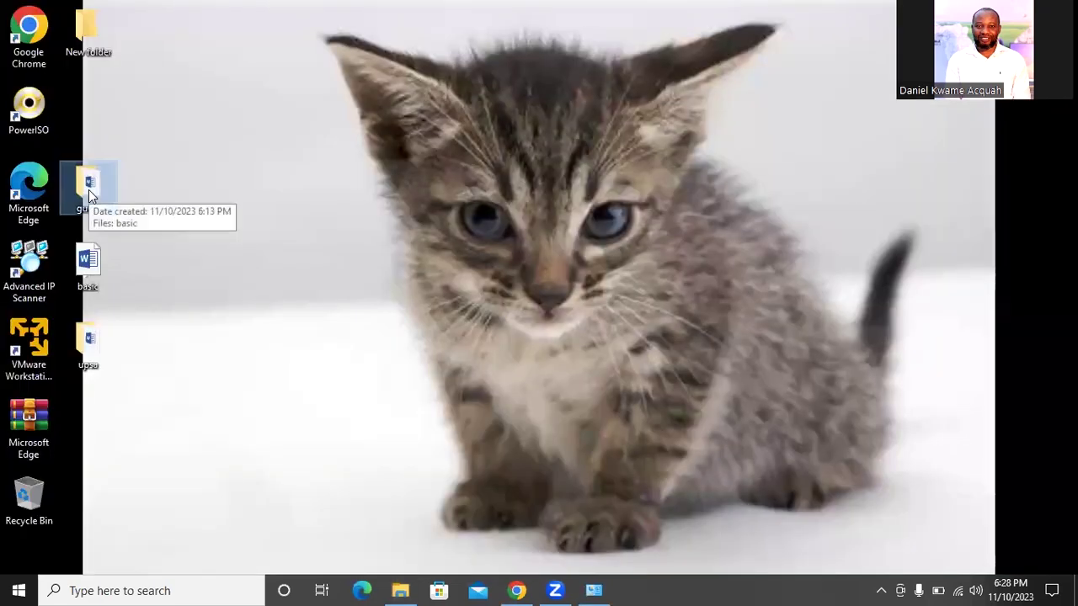
Open the guest folder, paste the three cut files into it, and return to the desktop
double_click(89, 192)
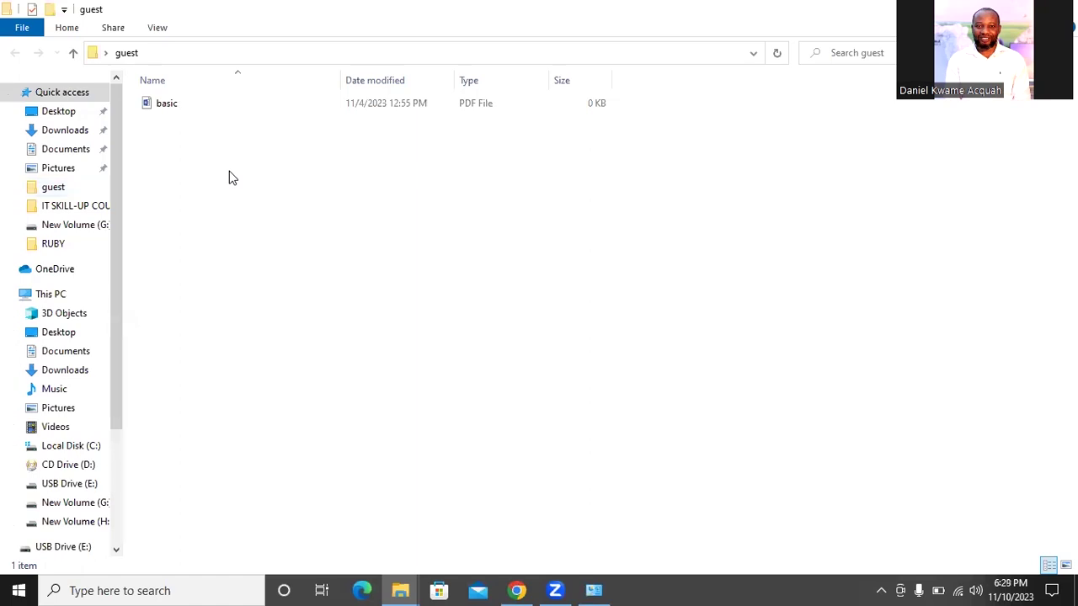
right_click(229, 173)
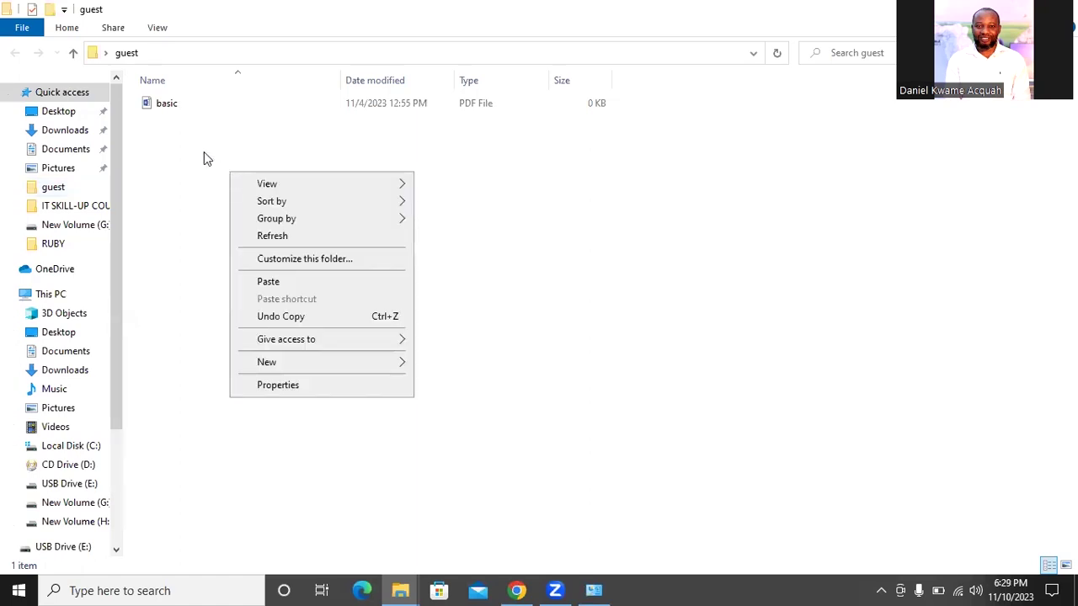
click(181, 149)
right_click(183, 146)
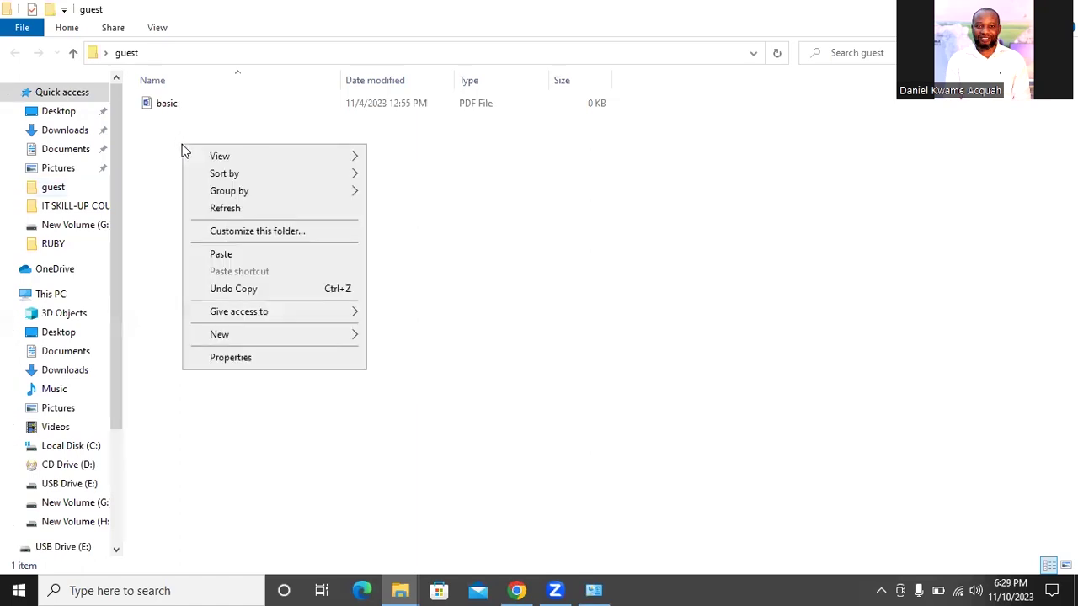
click(237, 254)
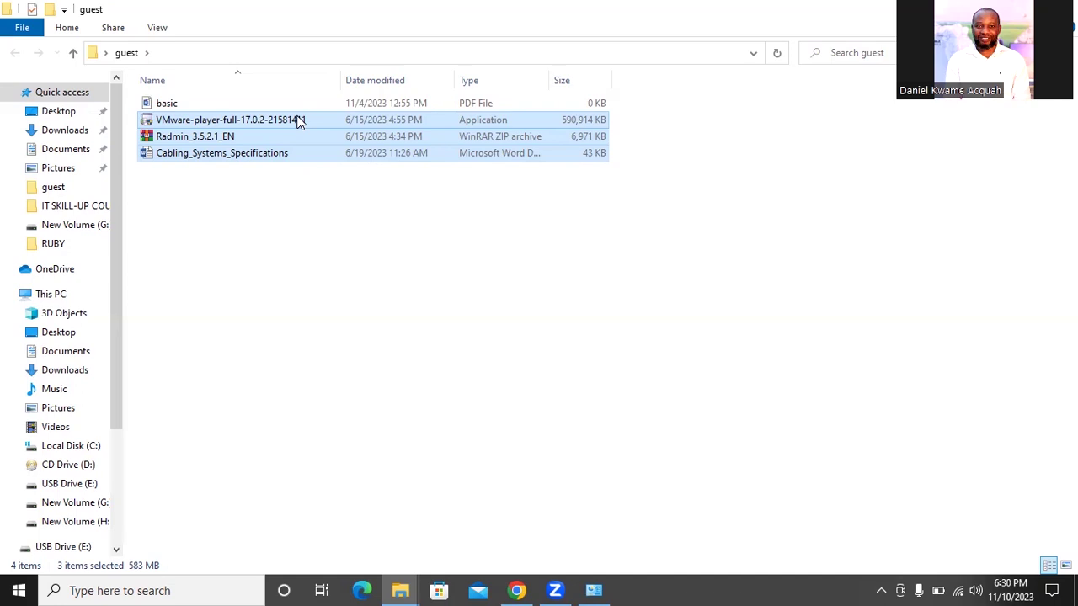
drag(299, 122, 93, 181)
key(super+d)
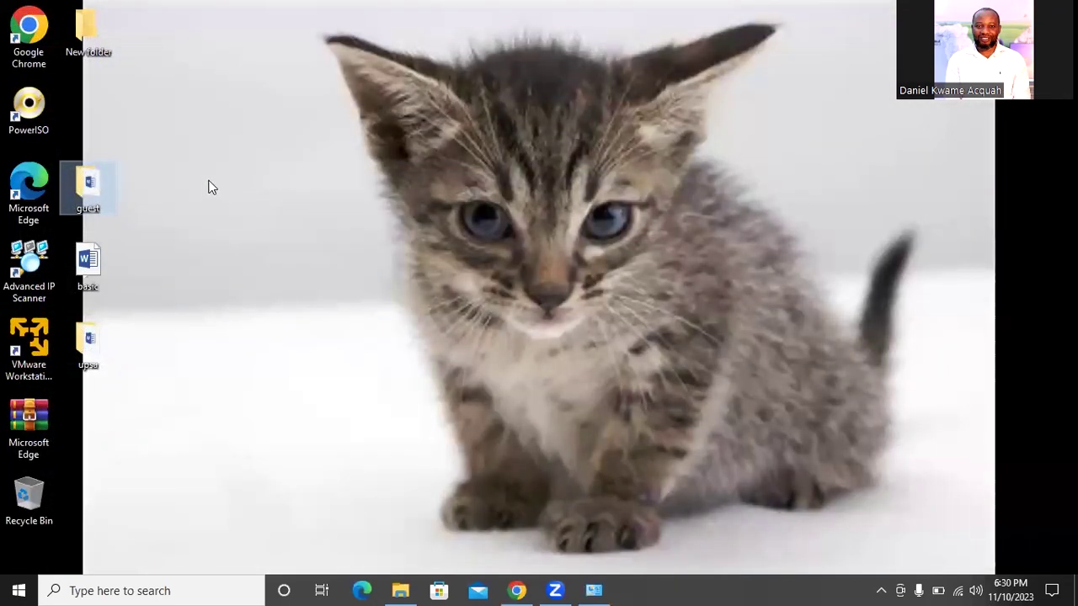
Bring the guest folder window back and try drag-selecting, then clearing, its files
key(super+d)
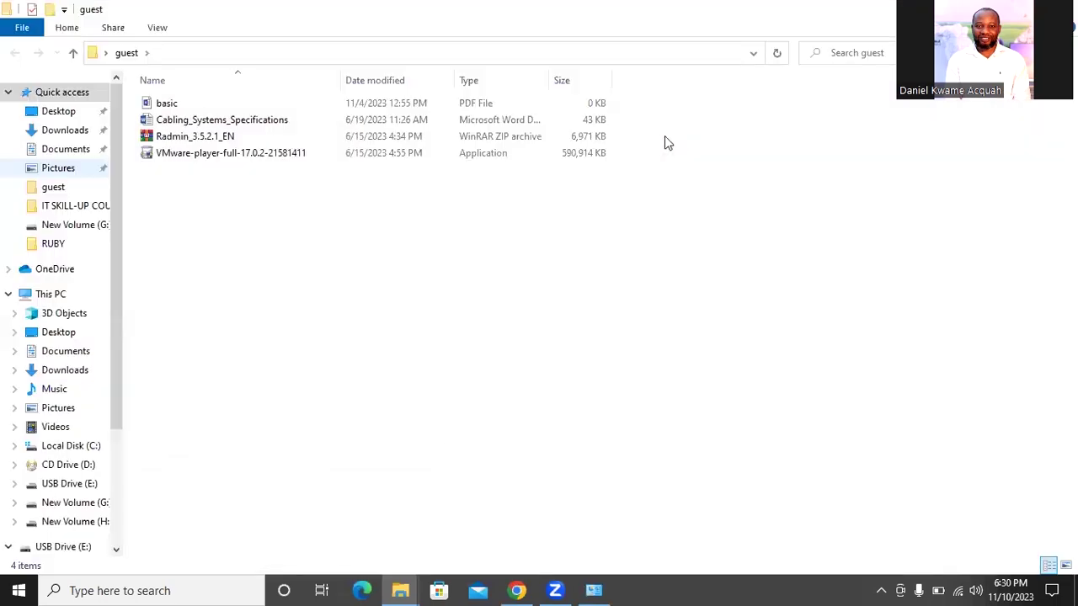
drag(199, 180, 210, 101)
click(664, 138)
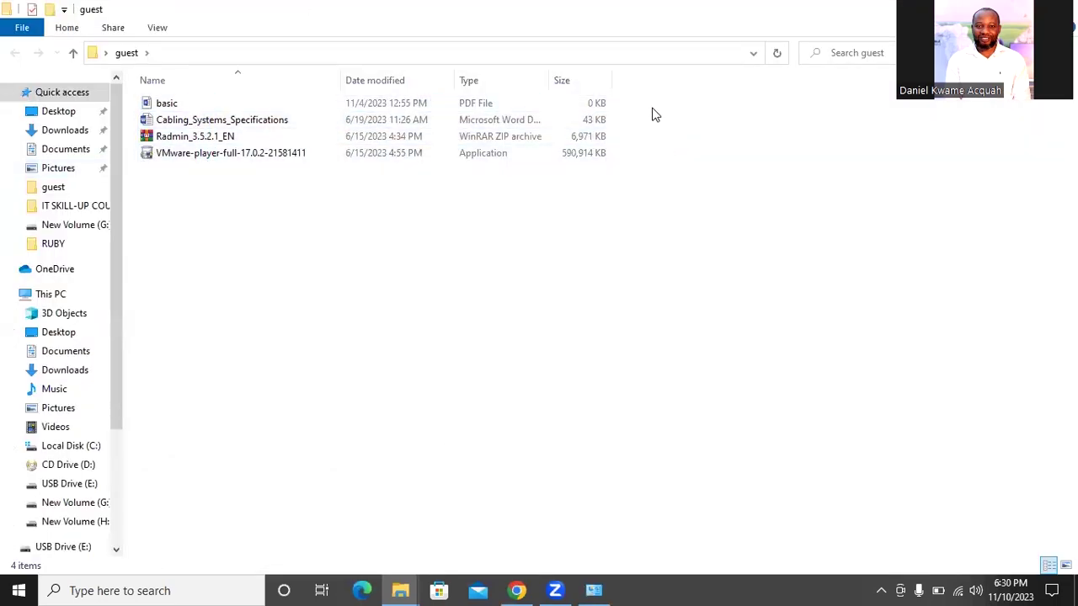
drag(650, 106, 472, 174)
click(711, 212)
Select all four guest files with Ctrl+A, cut them, and show the desktop
key(ctrl+a)
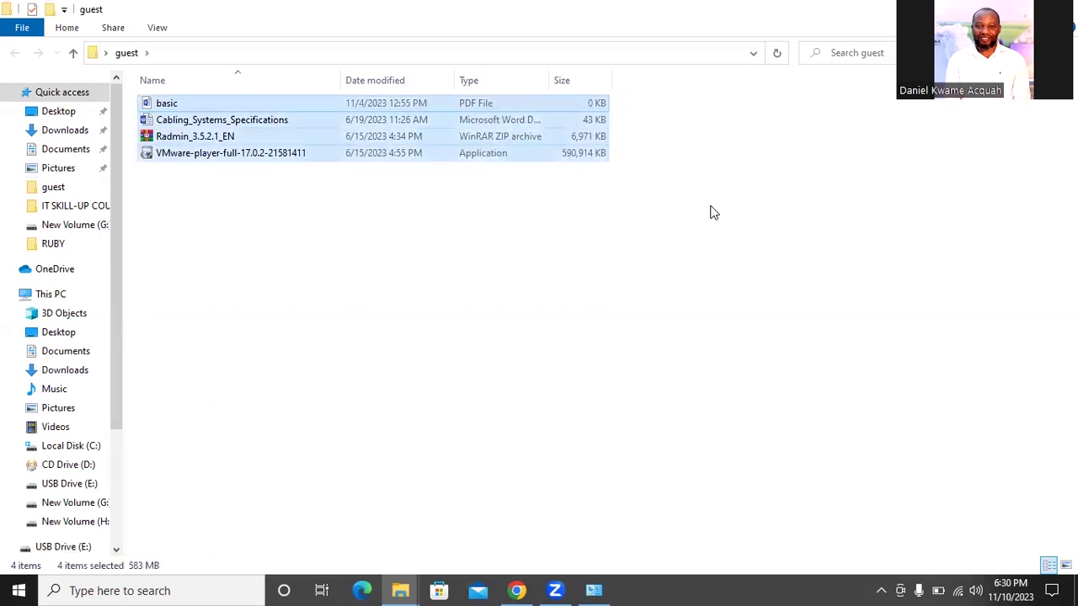
click(711, 212)
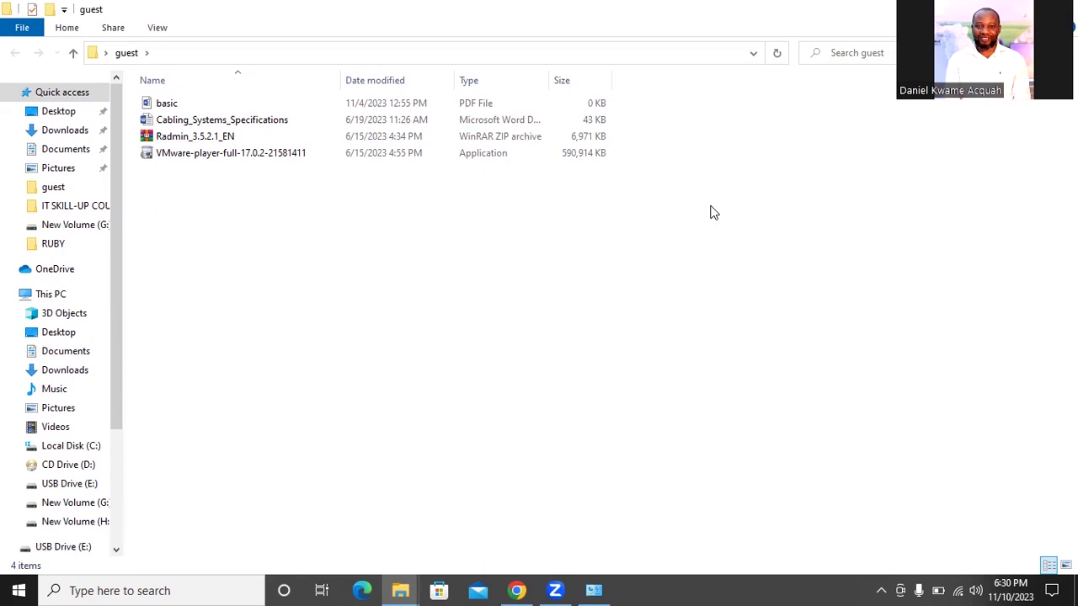
key(ctrl+a)
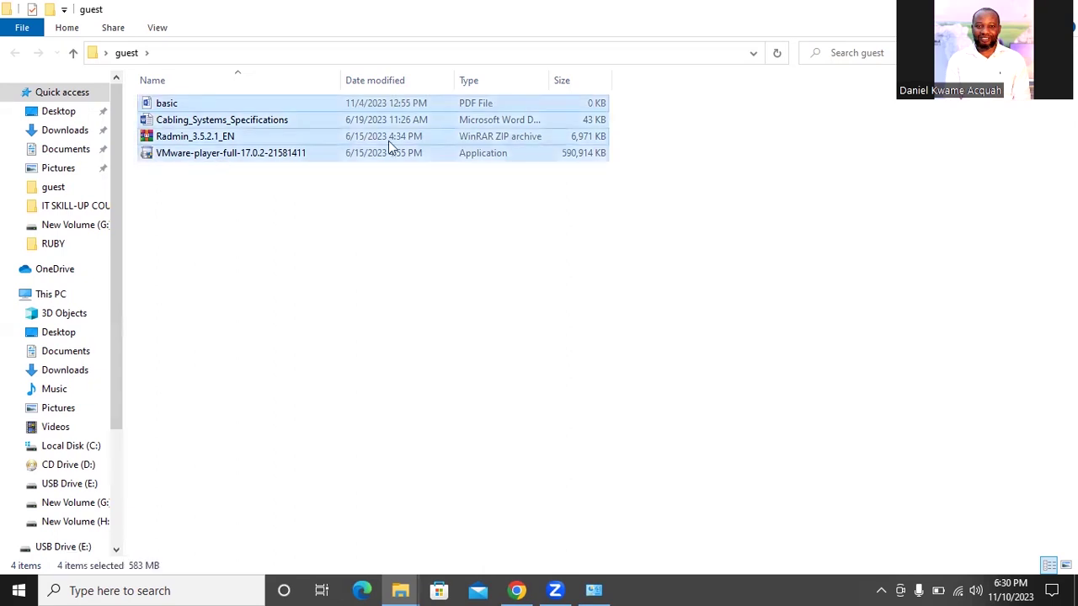
right_click(284, 124)
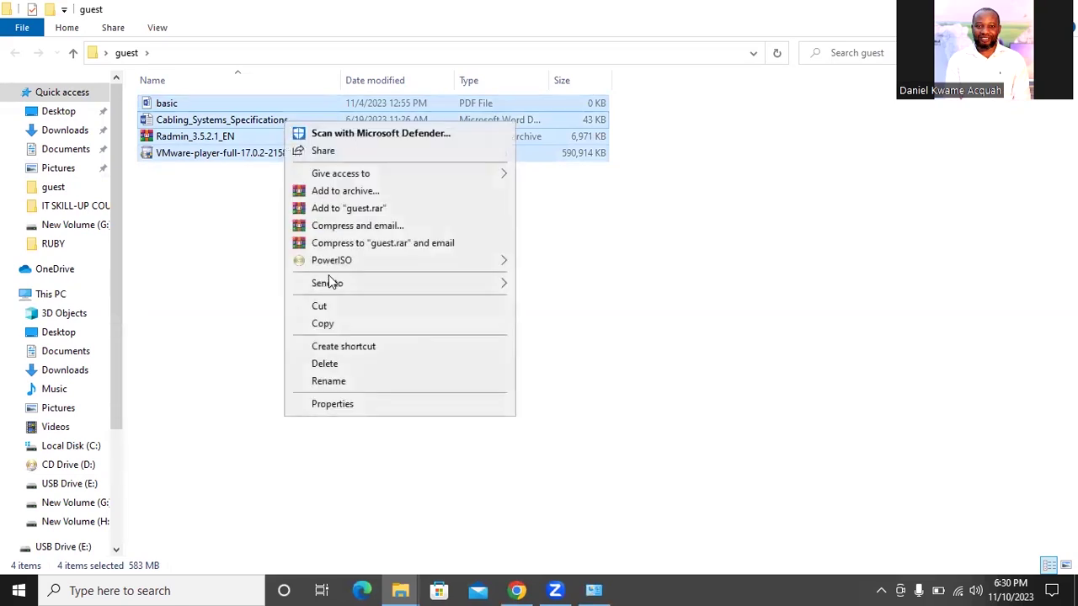
click(334, 309)
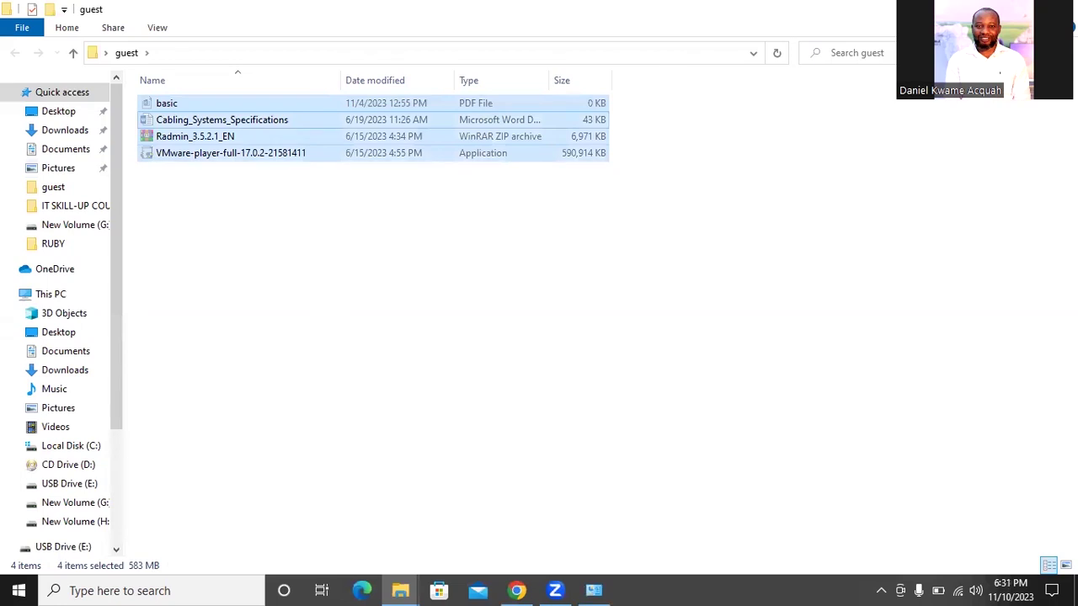
key(super+d)
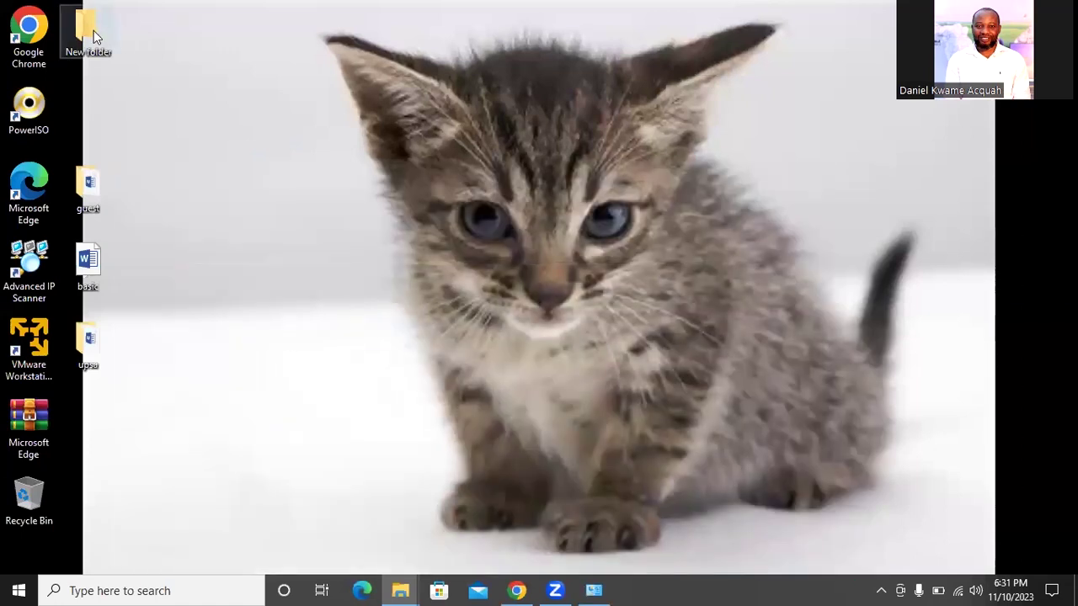
Open New folder, paste the four files cut from guest, and close the window
click(88, 31)
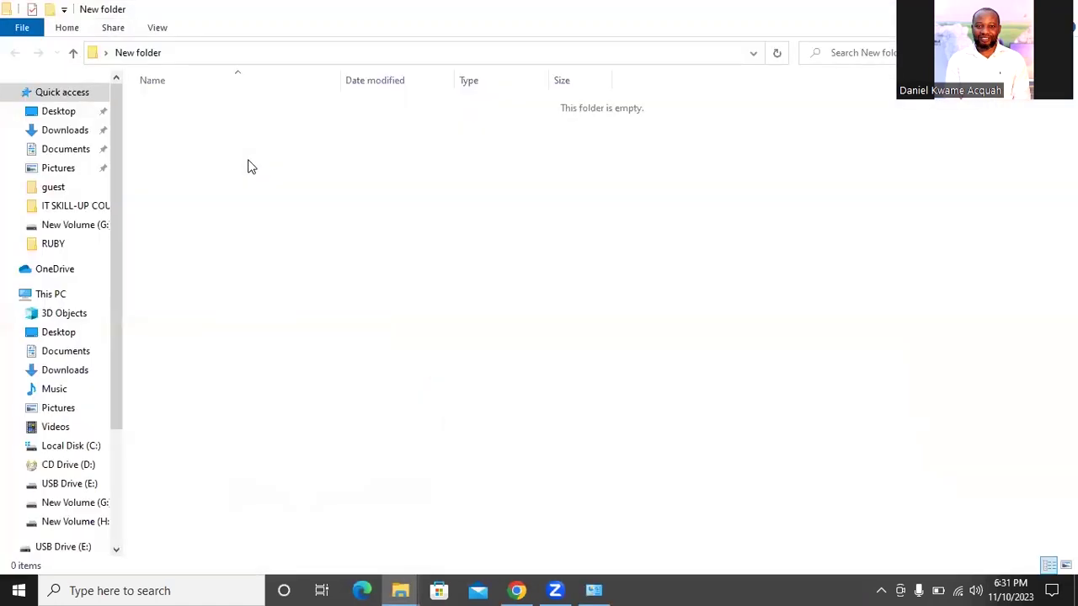
right_click(248, 162)
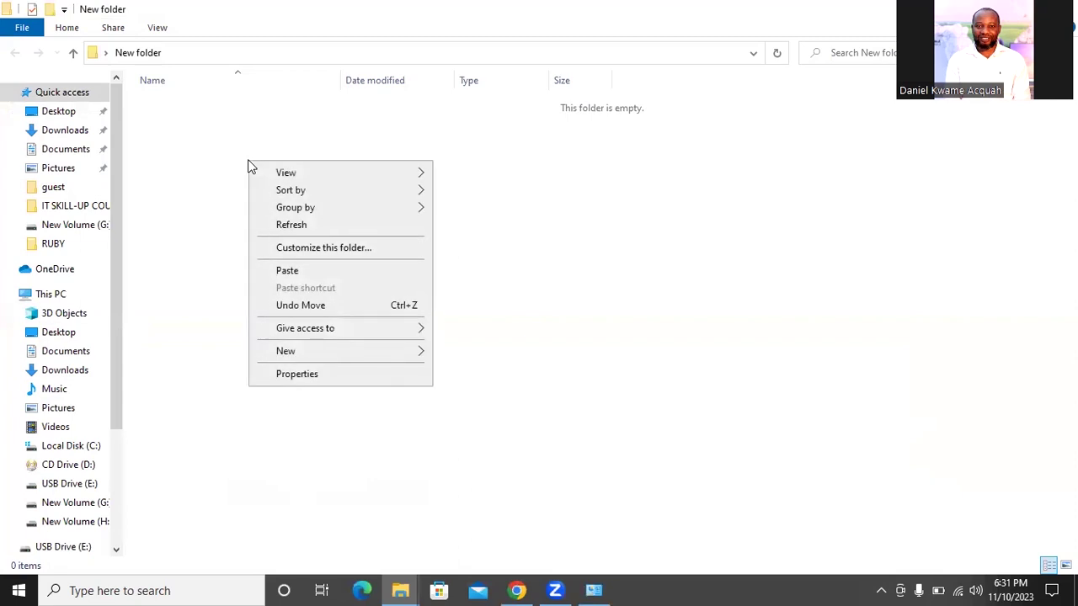
click(290, 270)
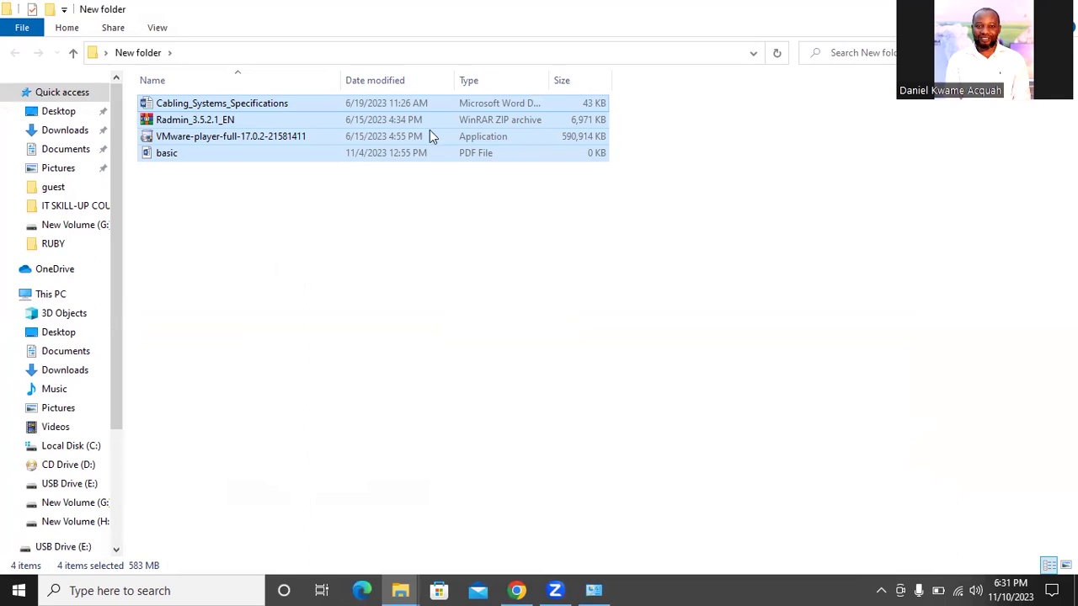
key(super+d)
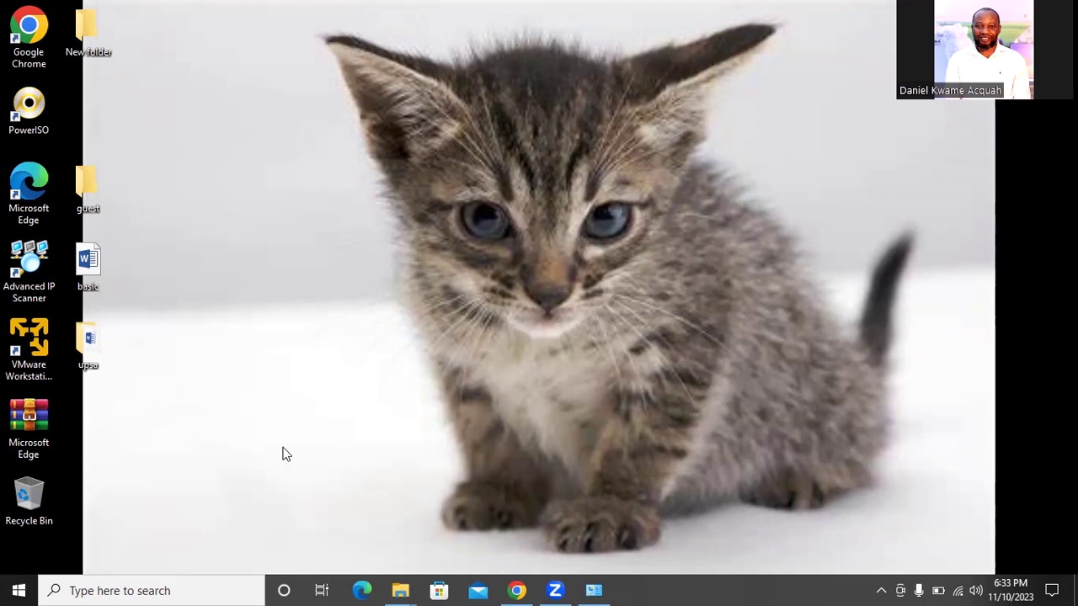
Search 'cont' from the taskbar and open Control Panel from the best-match results
click(115, 589)
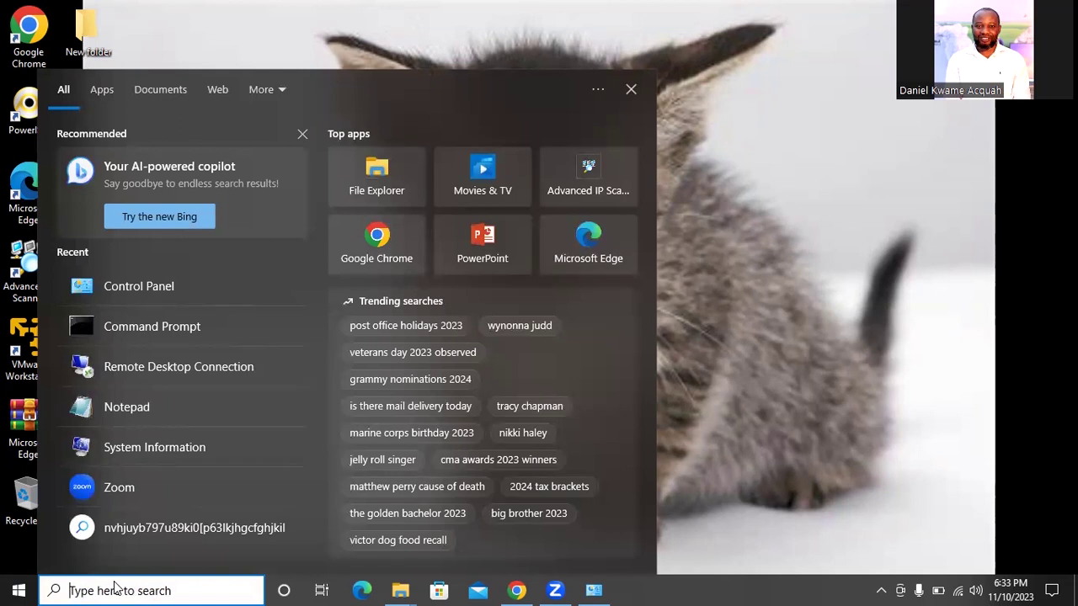
text(c)
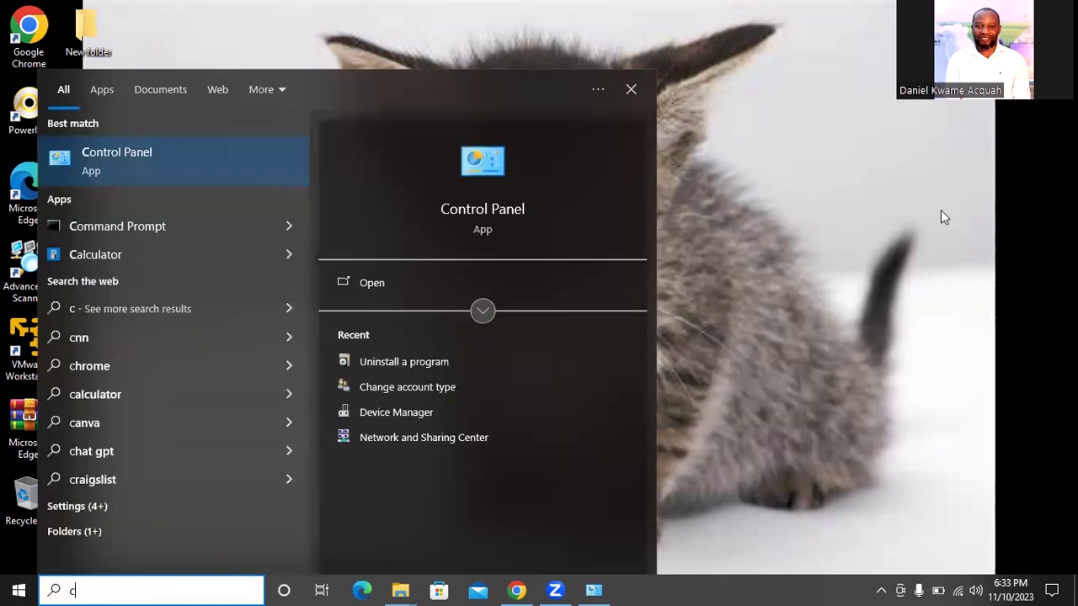
click(940, 210)
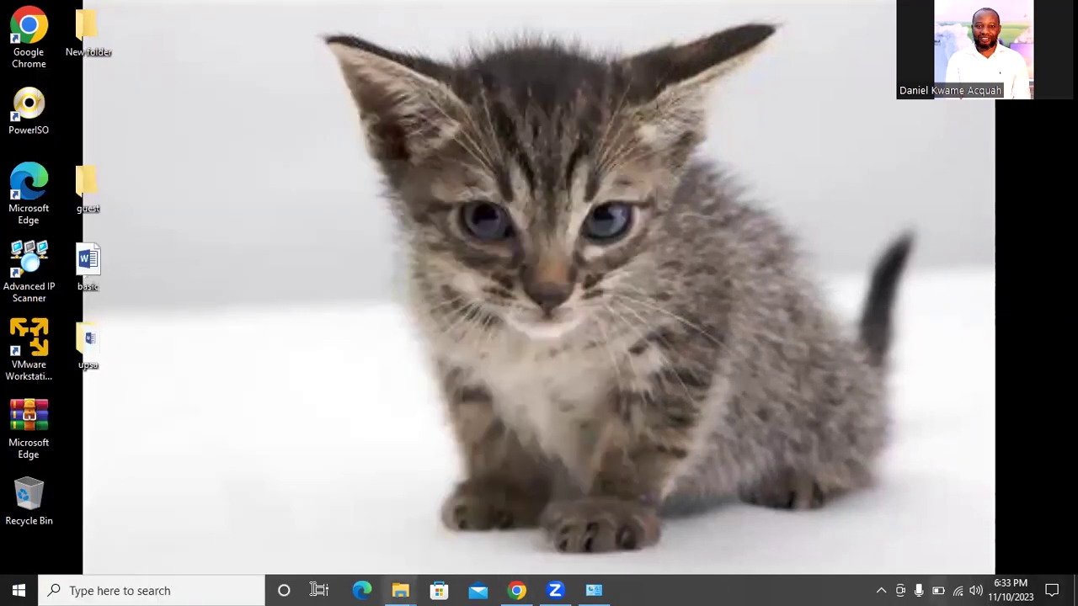
click(122, 589)
text(co)
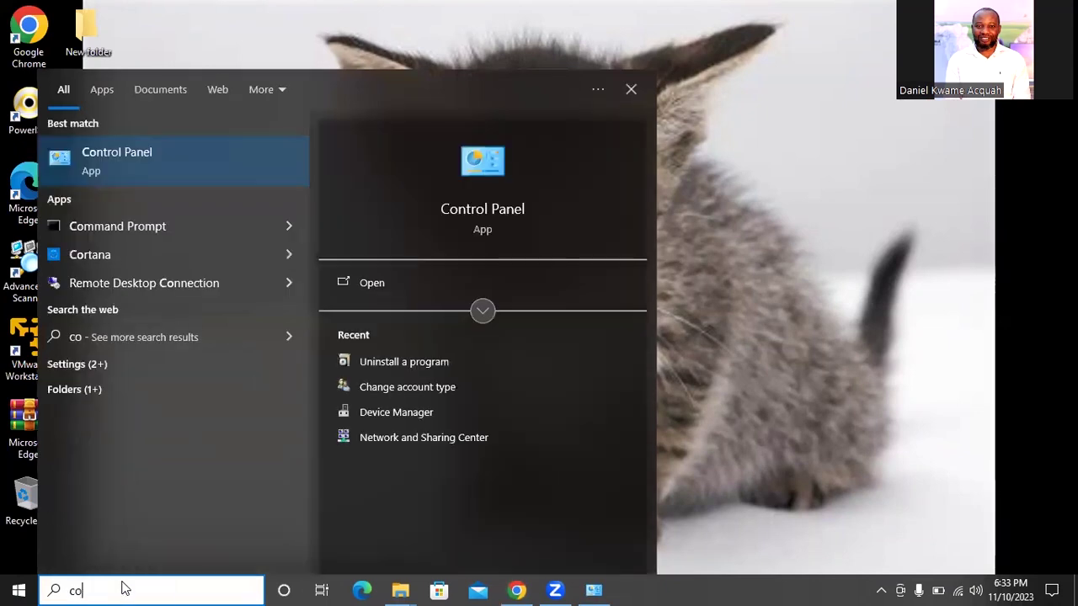
text(nt)
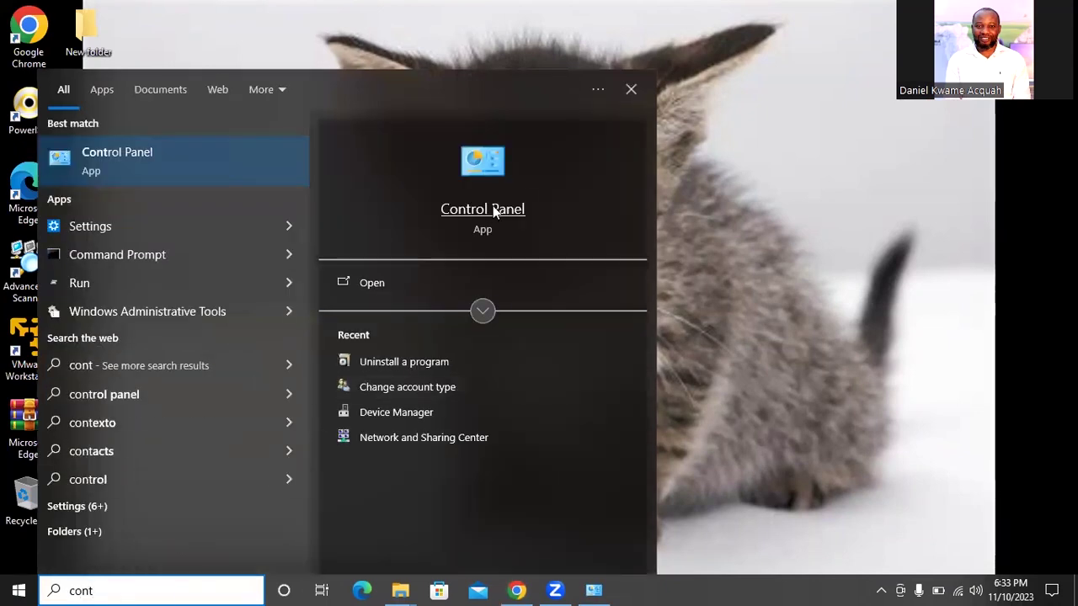
click(484, 215)
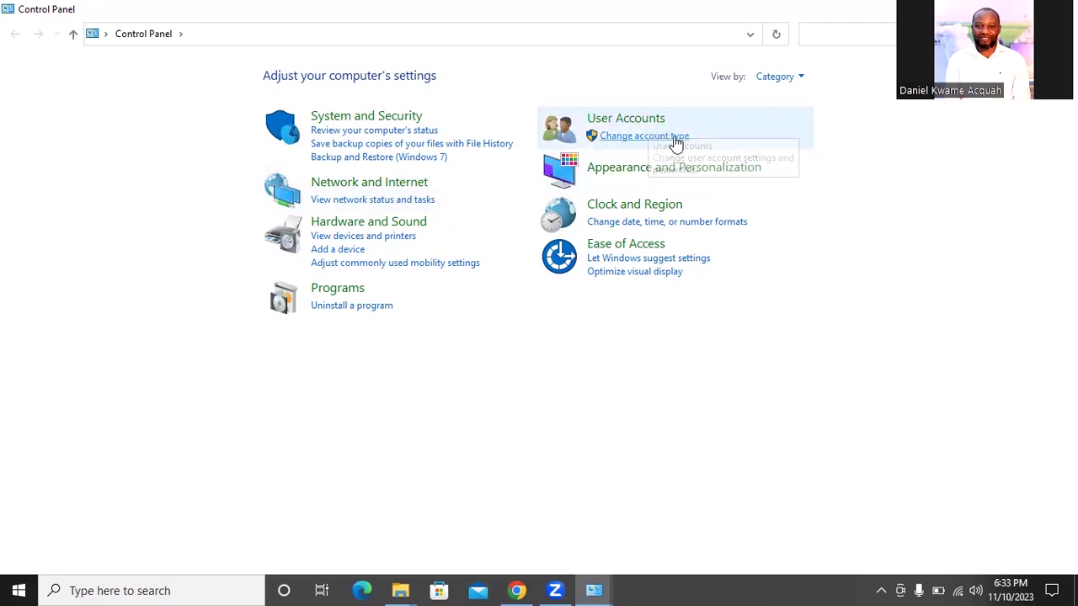
Under User Accounts go to Change account type and pick the UPSA administrator account
click(646, 144)
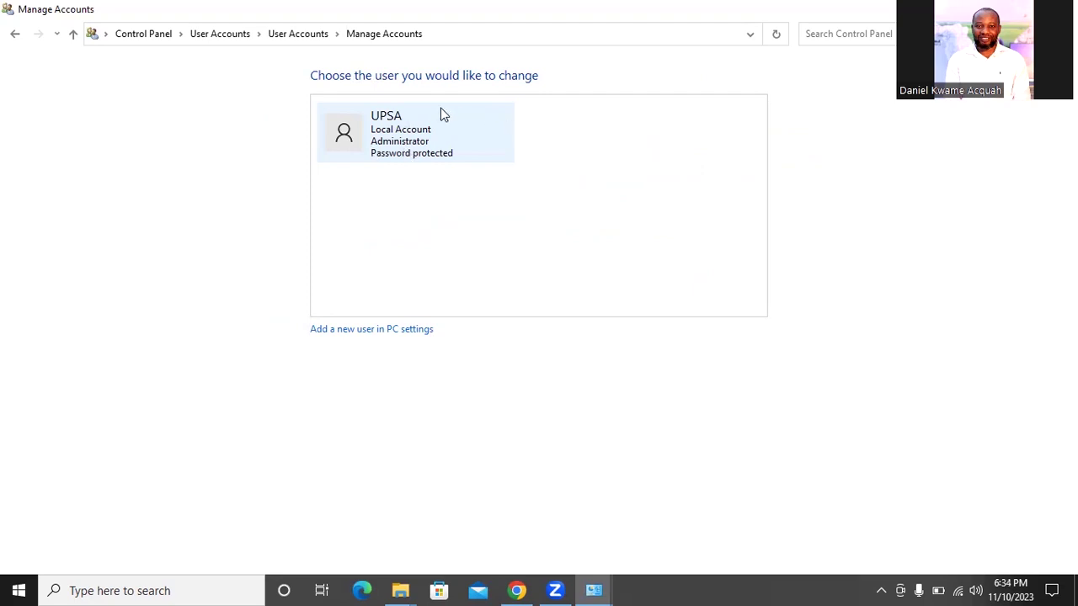
click(427, 139)
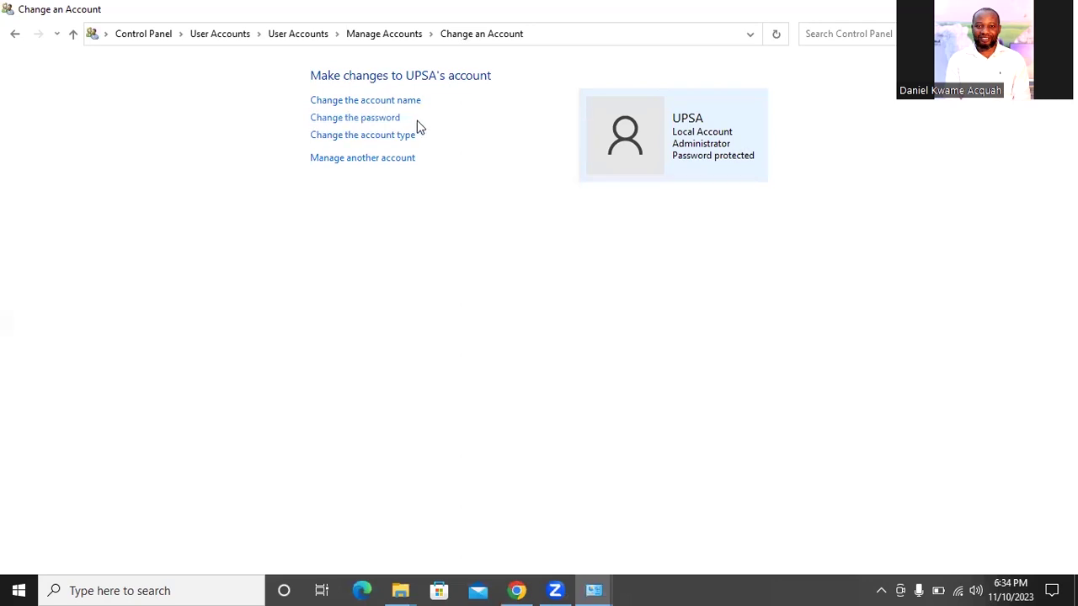
Open the Change Password page for the UPSA account, then bring up Windows search
click(349, 124)
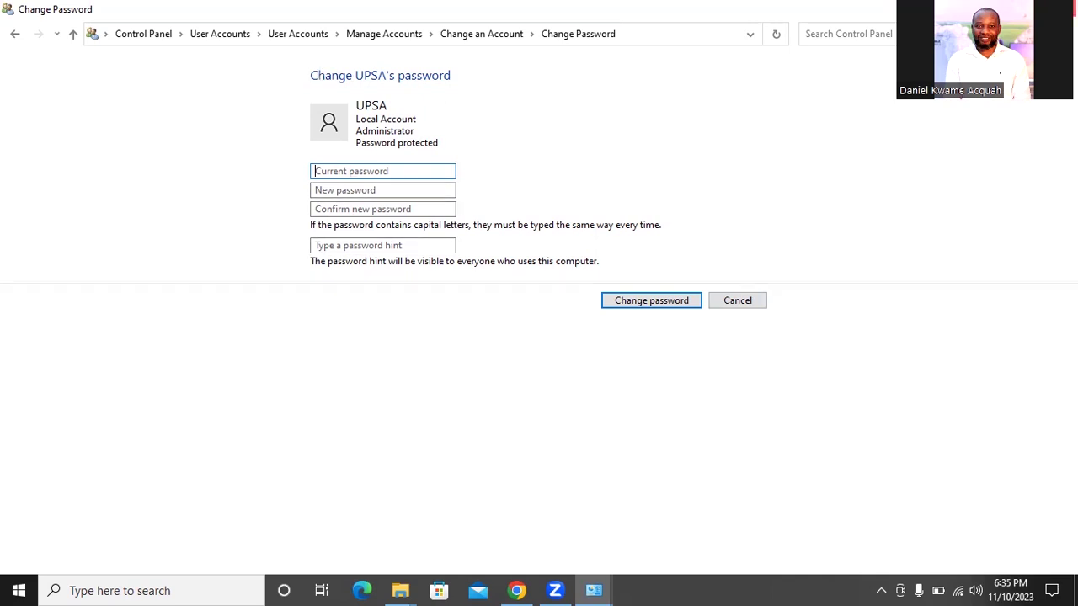
click(112, 590)
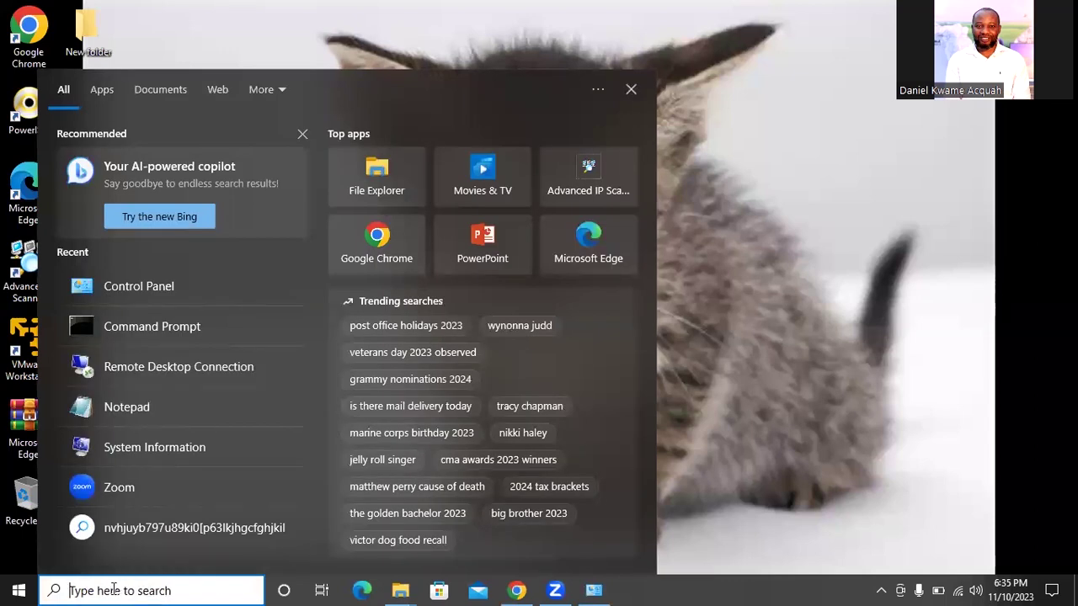
Search 'contr', reopen Control Panel, and go to the Change account type account list
text(contr)
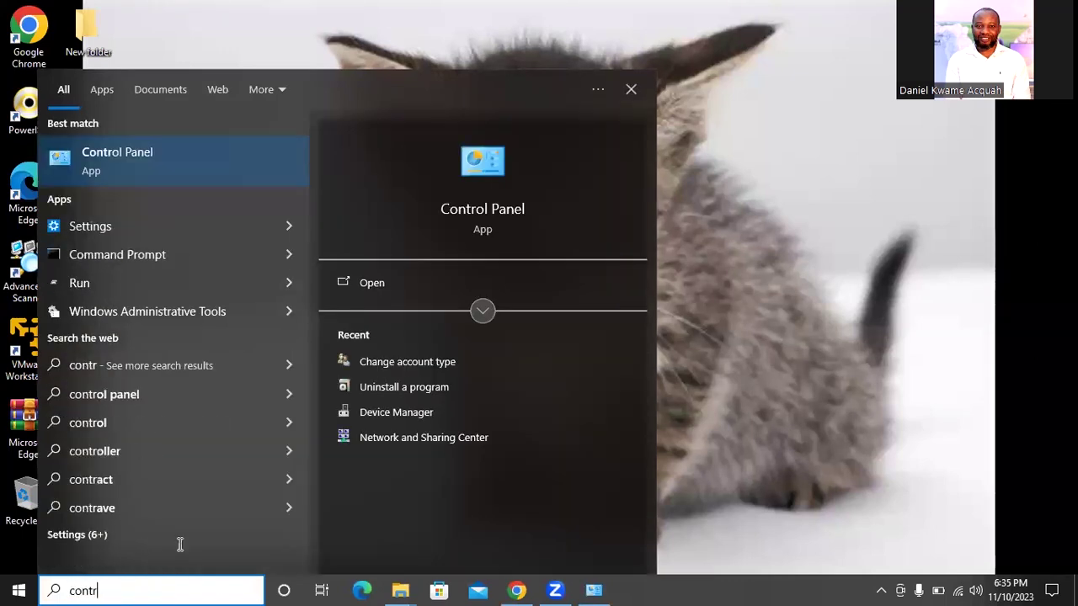
click(459, 214)
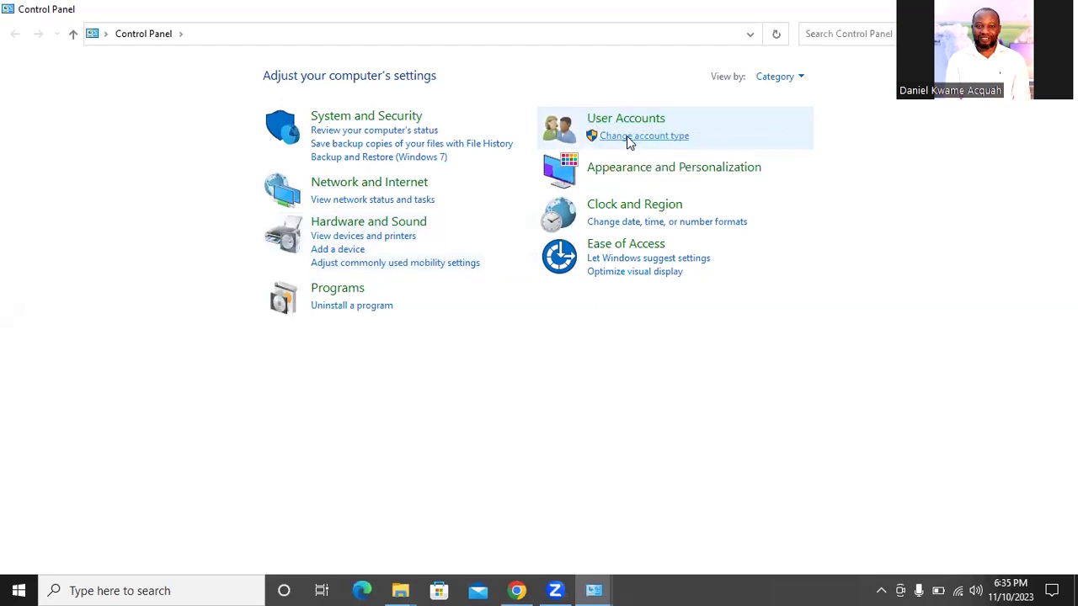
click(629, 138)
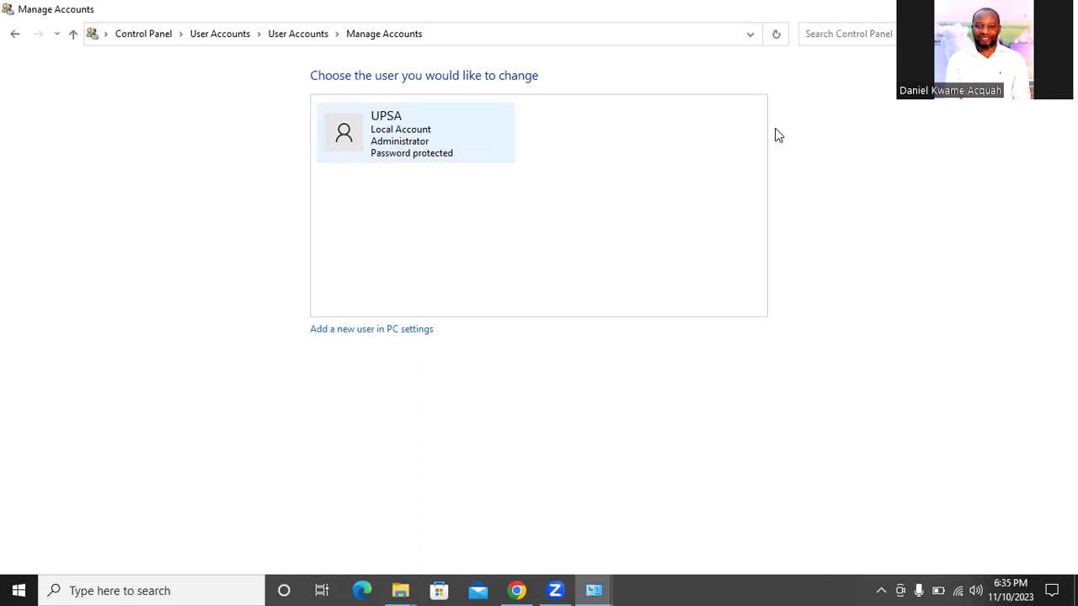
Pick the UPSA account and open its Change the password page
click(399, 142)
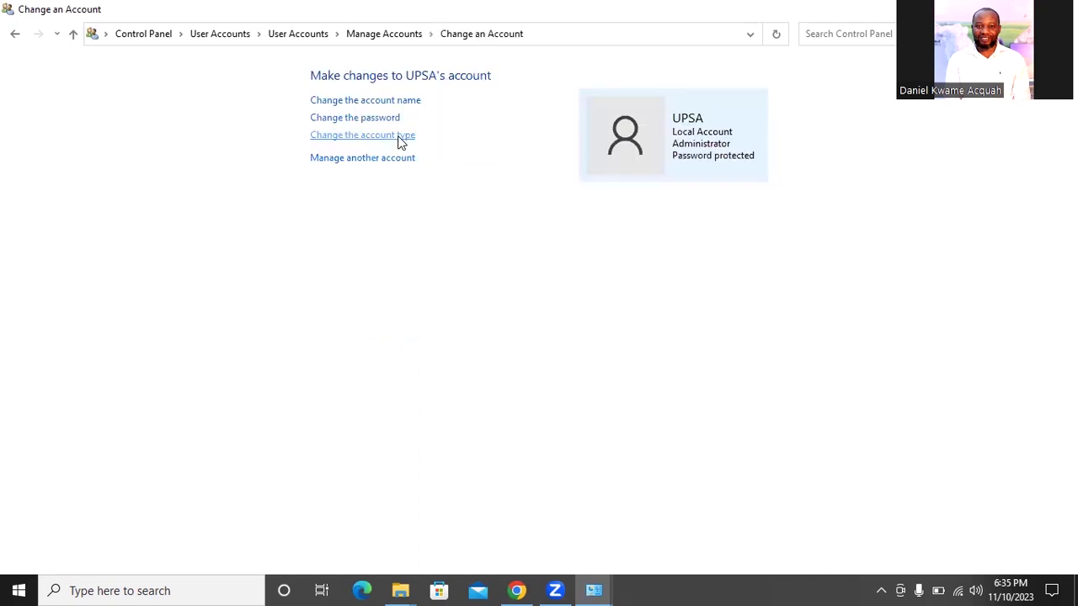
click(329, 118)
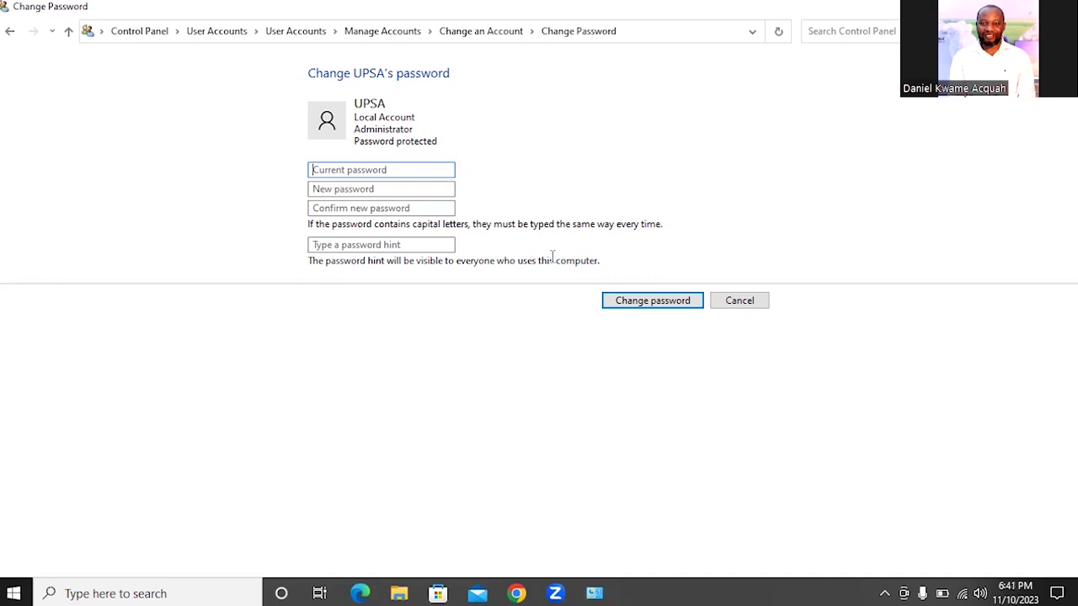
Close the Change Password window with Alt+F4
key(alt+F4)
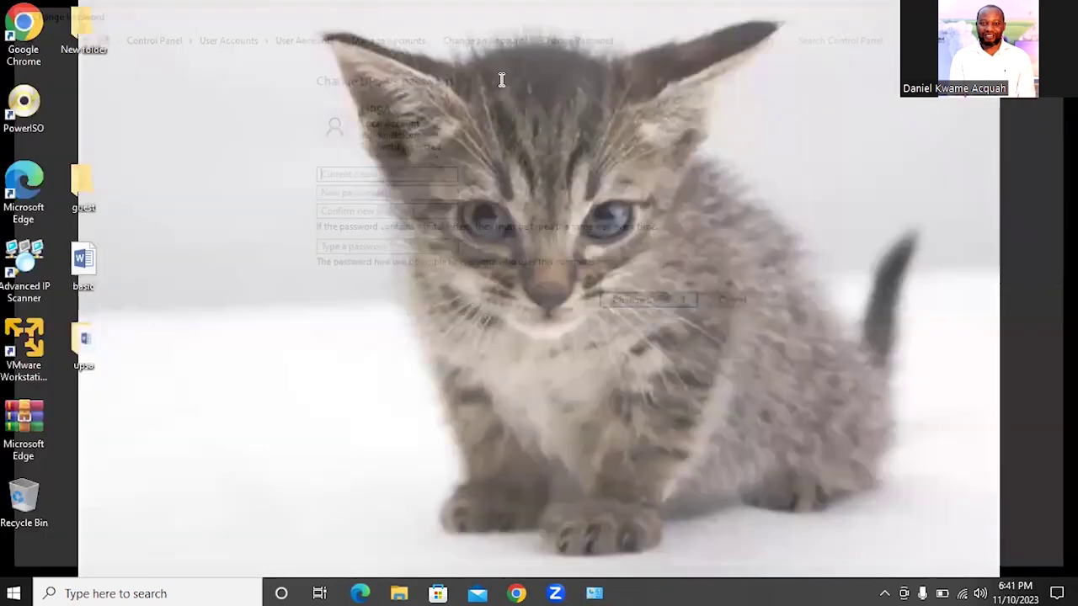